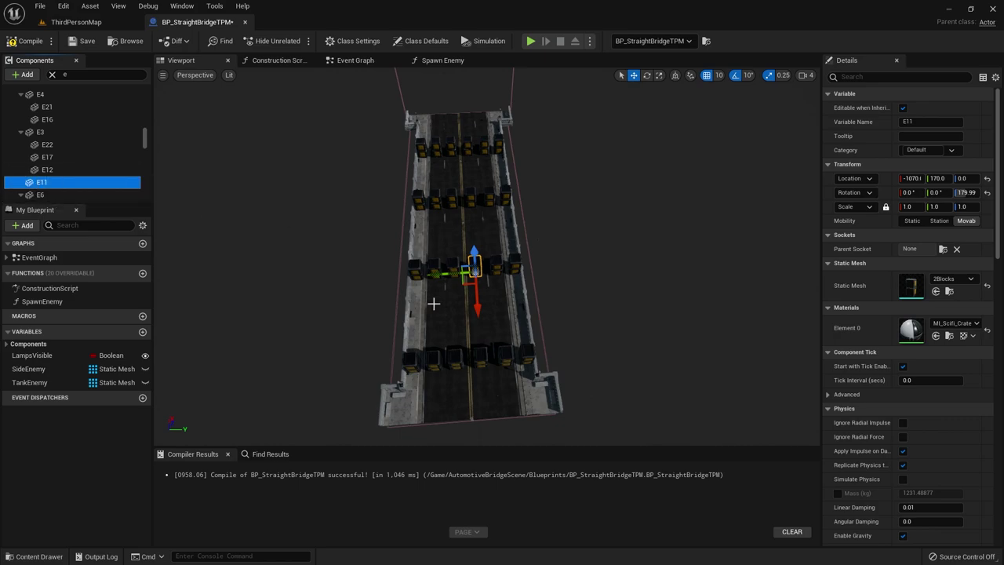
- Inspect the E3, E22, E17 and E12 blocks, then drag the E3 group to Y -1420
click(47, 132)
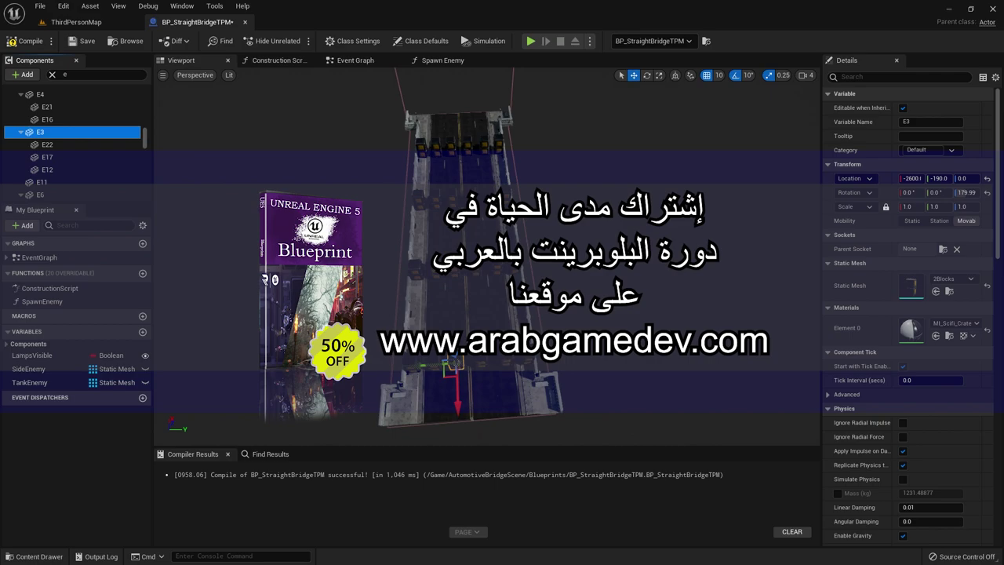
click(56, 145)
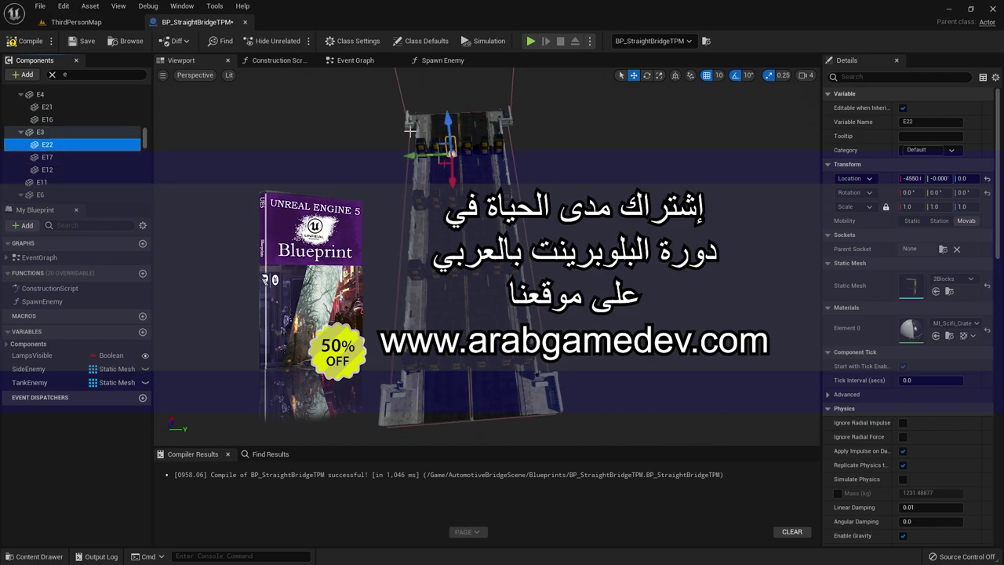
click(55, 156)
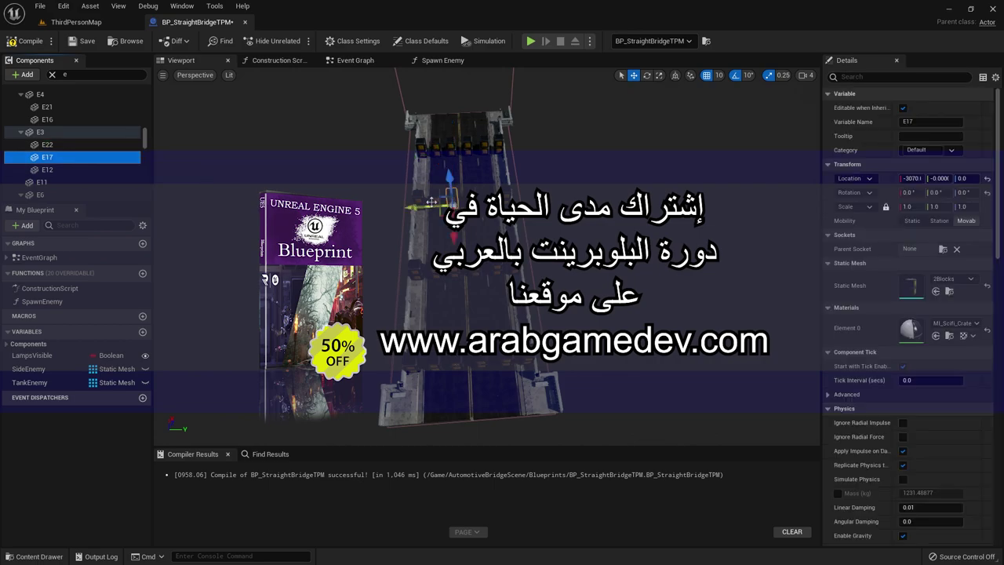
click(47, 169)
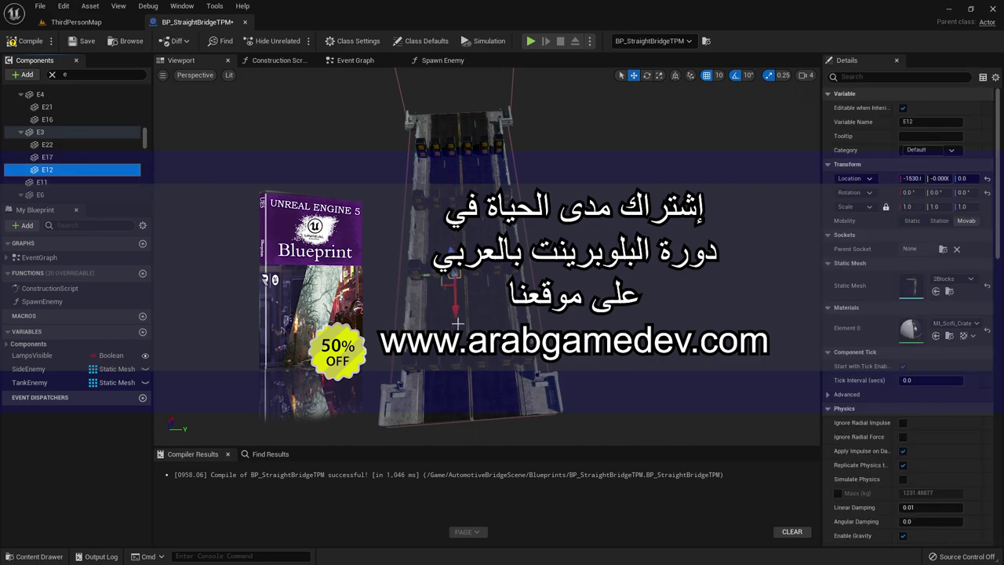
click(40, 132)
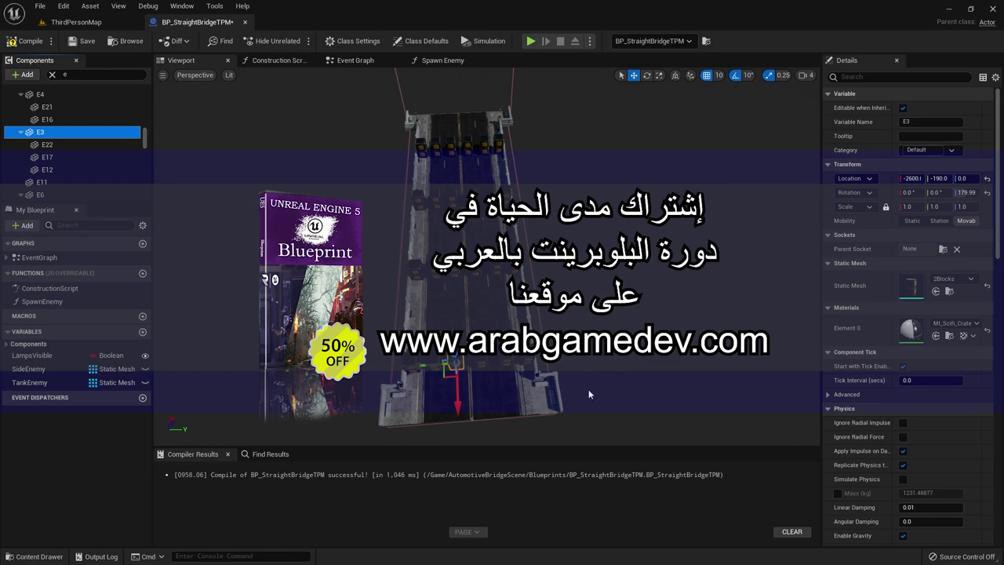
drag(415, 364, 335, 352)
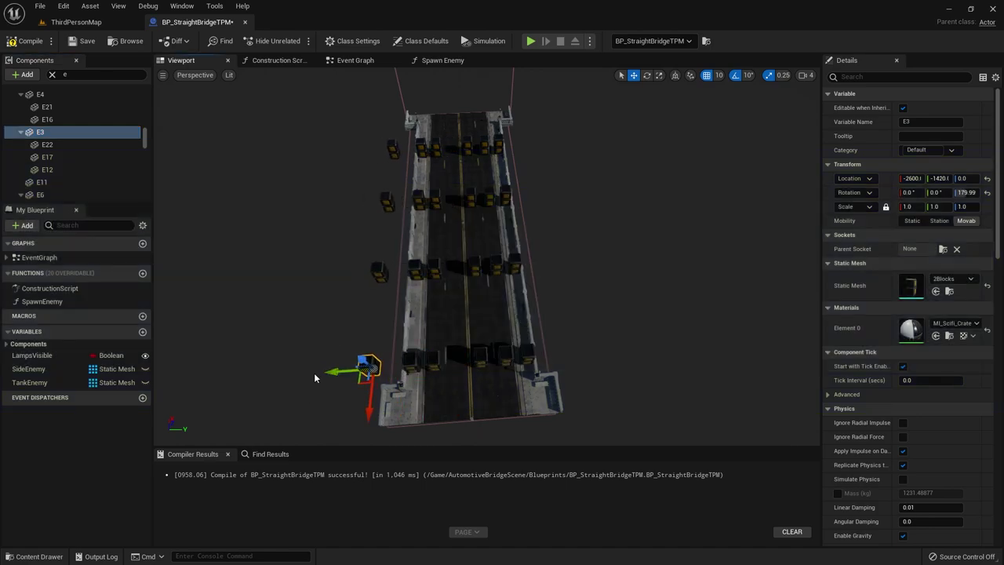
- Undo the E3 move and attach E11 under the E4 block group
key(ctrl+z)
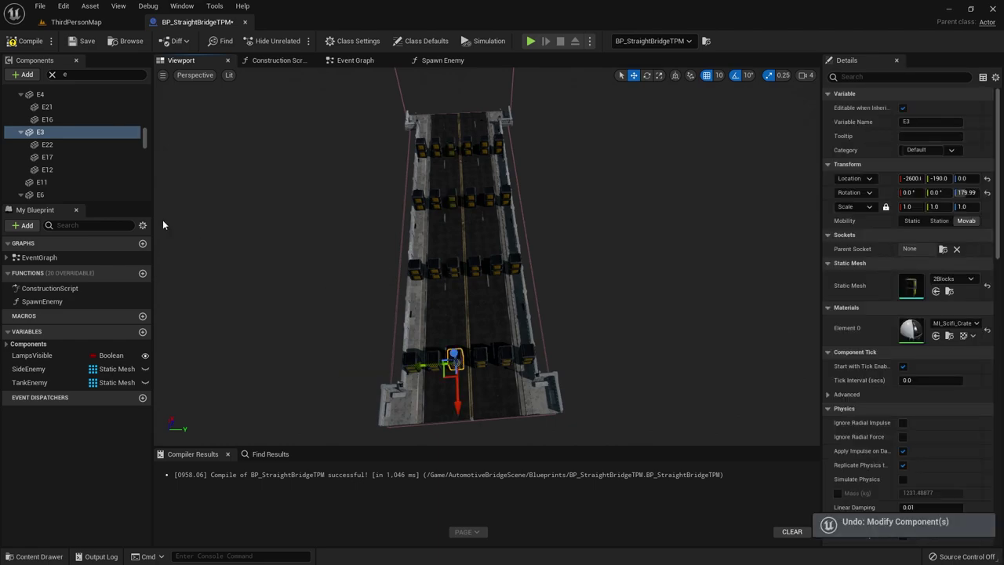
click(41, 183)
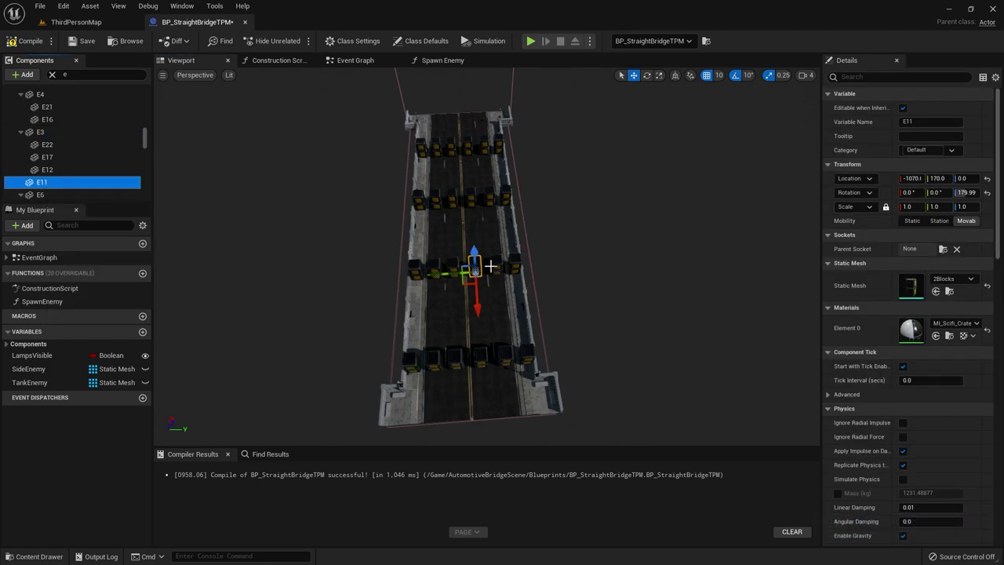
click(41, 95)
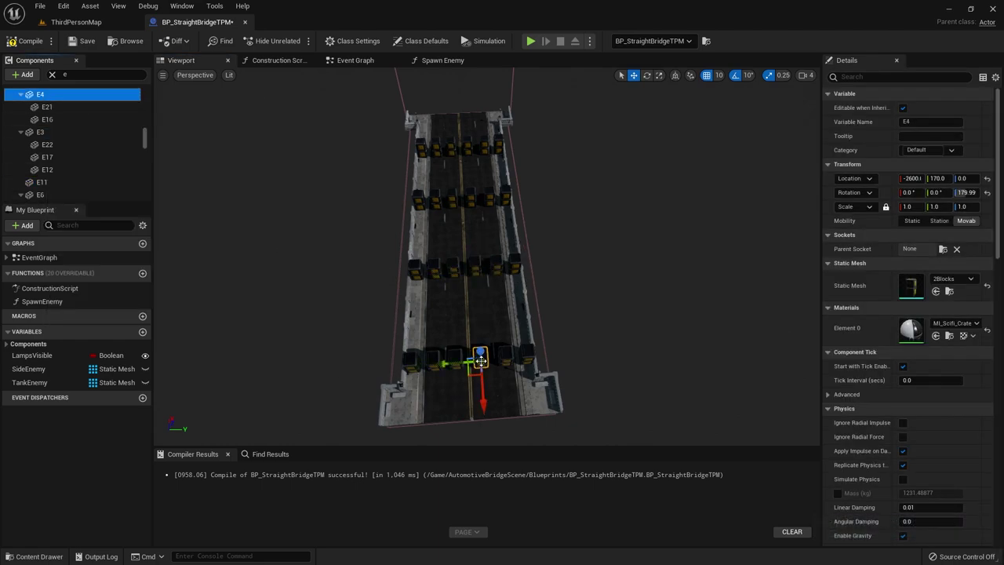
drag(39, 182, 43, 95)
- Test-move the E4 group, undo it, and recompile the blueprint
click(41, 95)
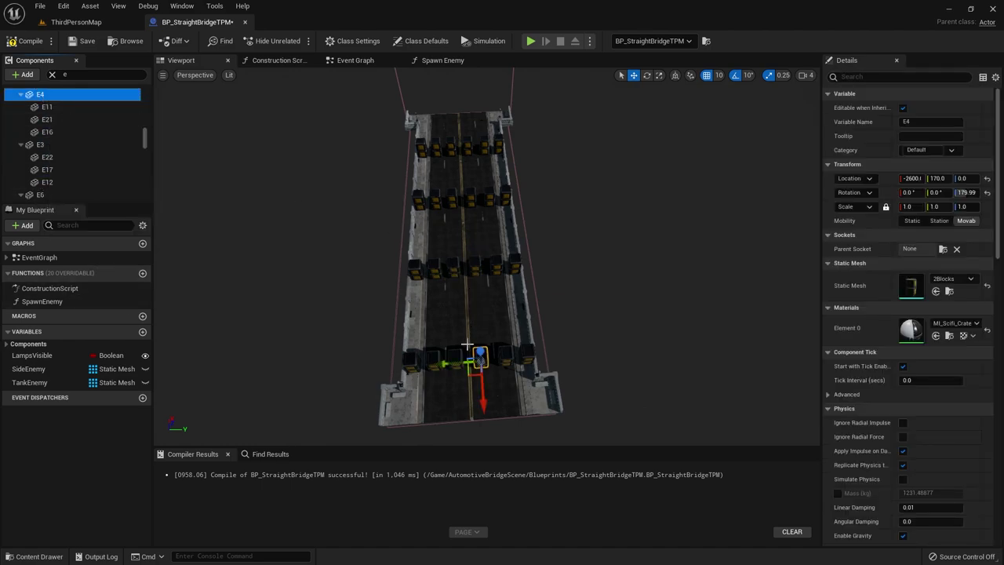
drag(396, 369, 328, 369)
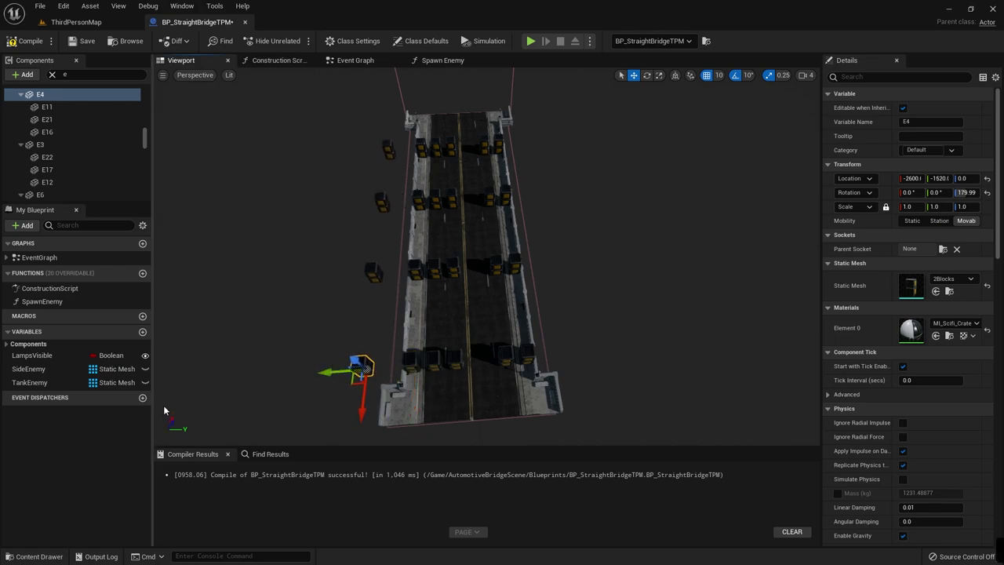
key(ctrl+z)
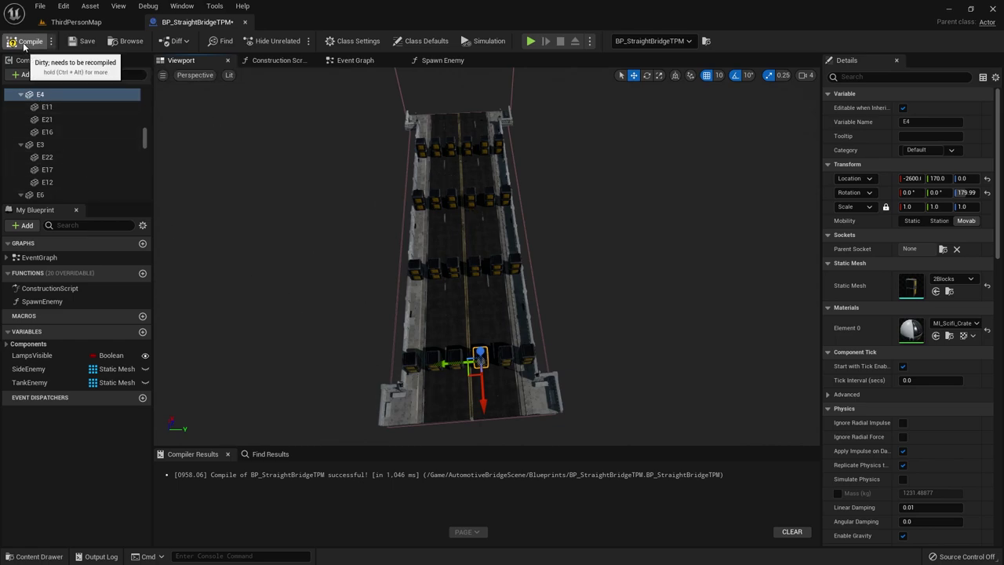
key(F7)
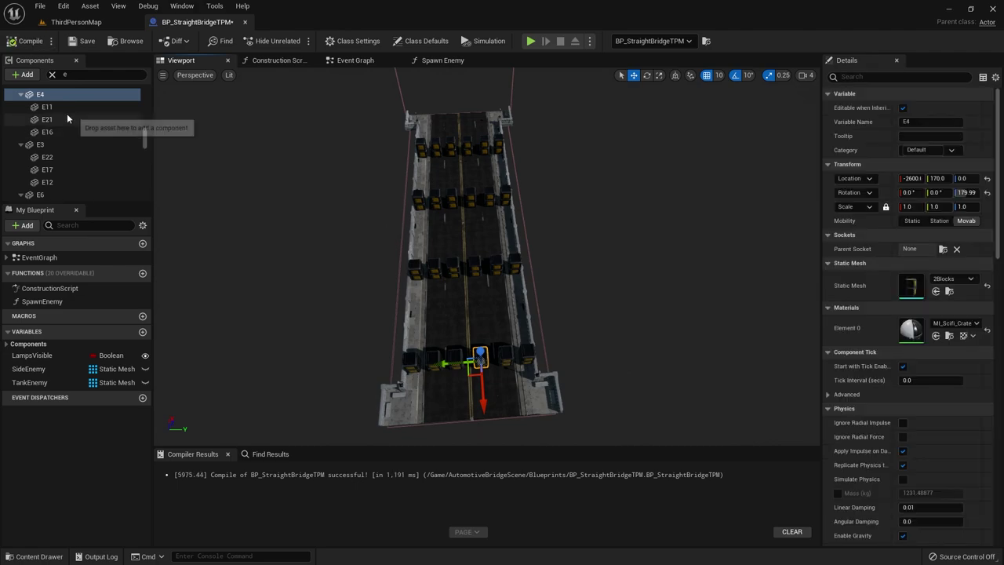
- Reset the Static Mesh to None on the enemy blocks down to E10
scroll(66, 113, up, 3)
scroll(74, 151, up, 2)
scroll(69, 170, down, 1)
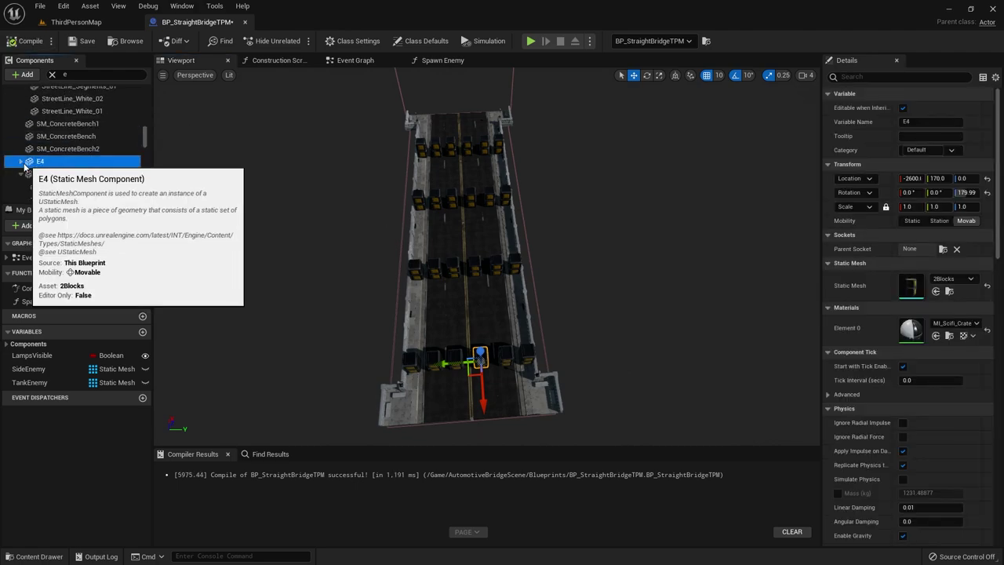
scroll(47, 165, down, 1)
scroll(43, 161, down, 3)
scroll(43, 162, down, 1)
scroll(43, 162, down, 2)
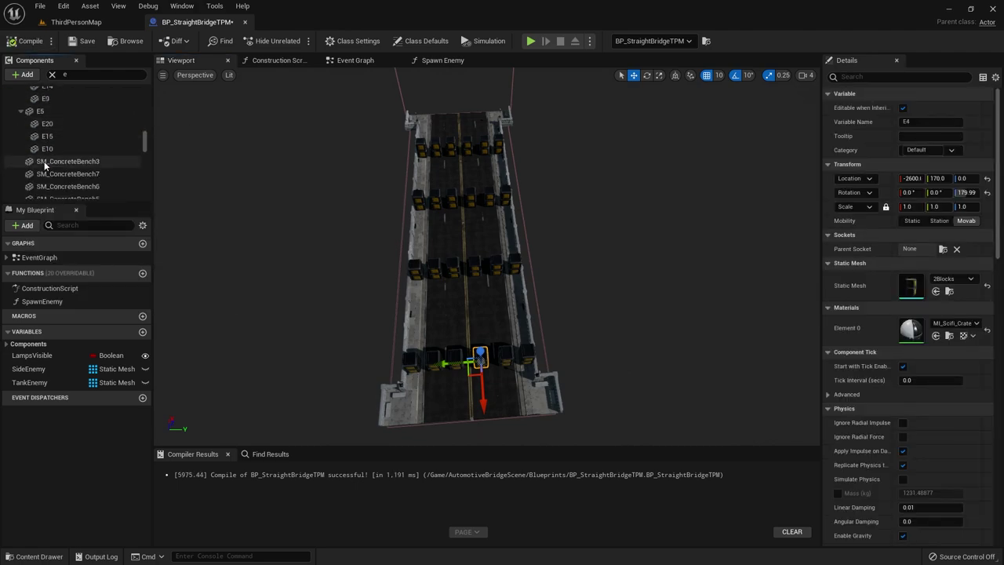
shift+click(45, 149)
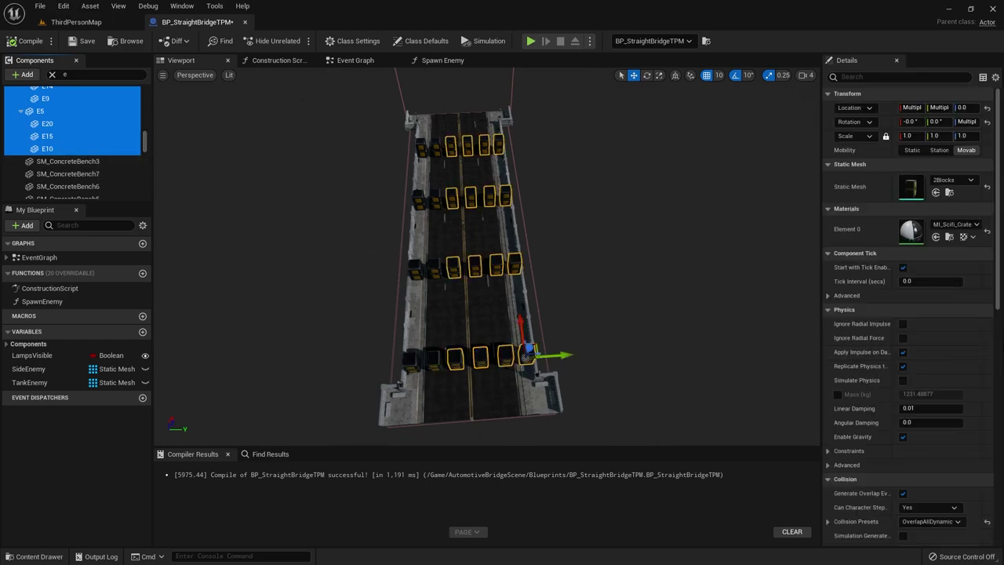
click(985, 187)
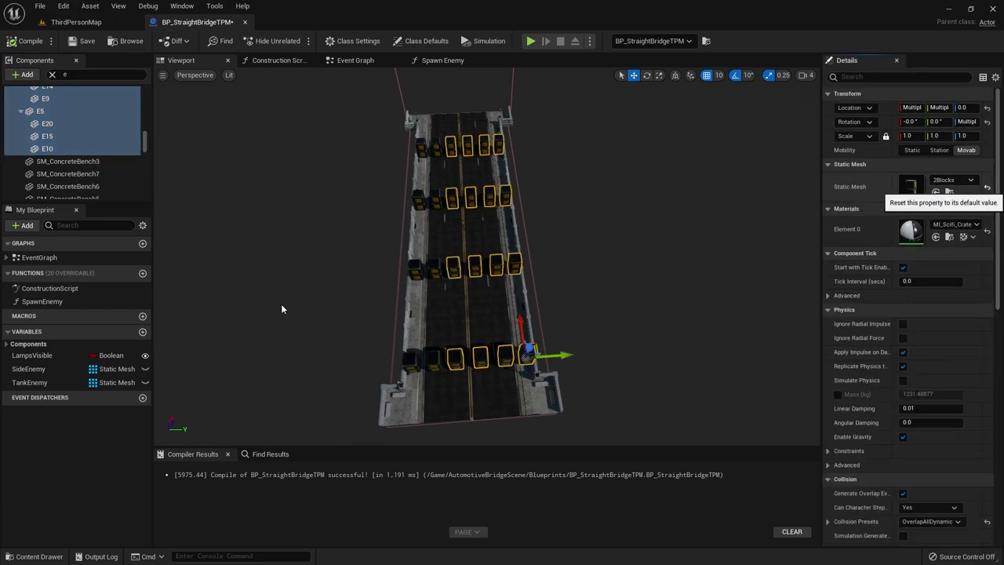
- Clear the Static Mesh on the remaining blocks E2 through E8
scroll(98, 124, up, 5)
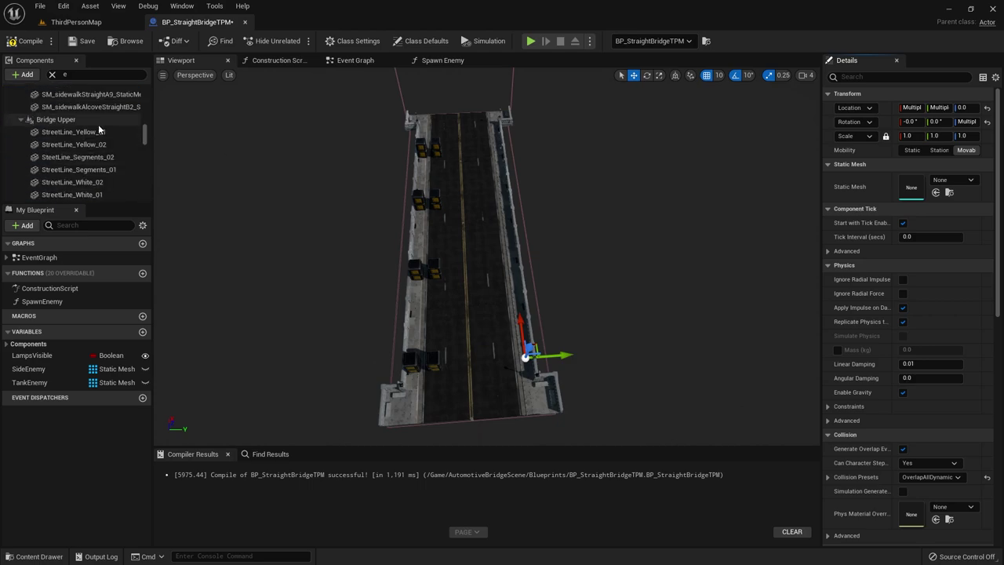
scroll(98, 130, up, 5)
scroll(98, 133, up, 3)
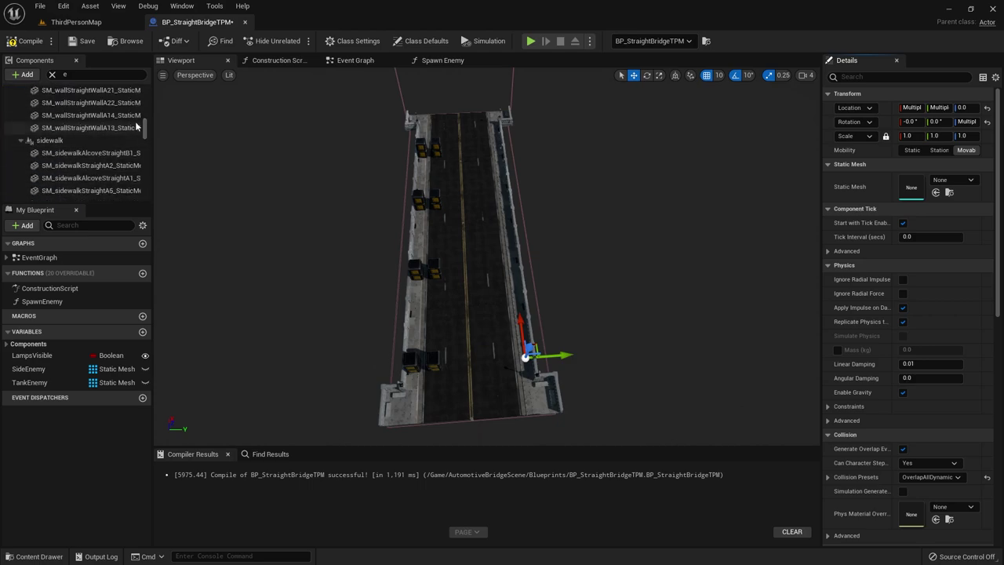
mouse_move(145, 130)
mouse_down()
mouse_move(148, 168)
mouse_move(149, 142)
mouse_up()
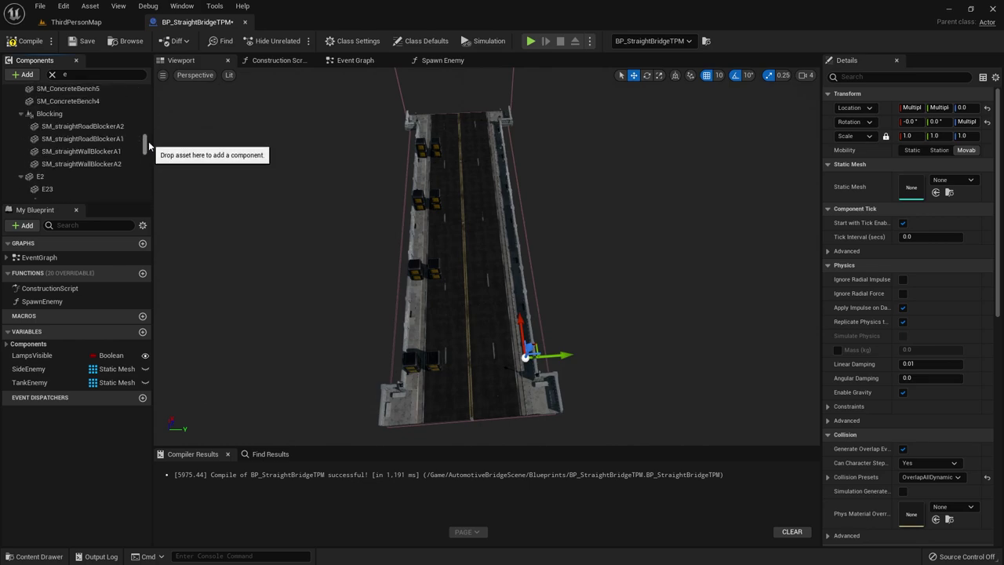
click(59, 174)
scroll(64, 174, down, 2)
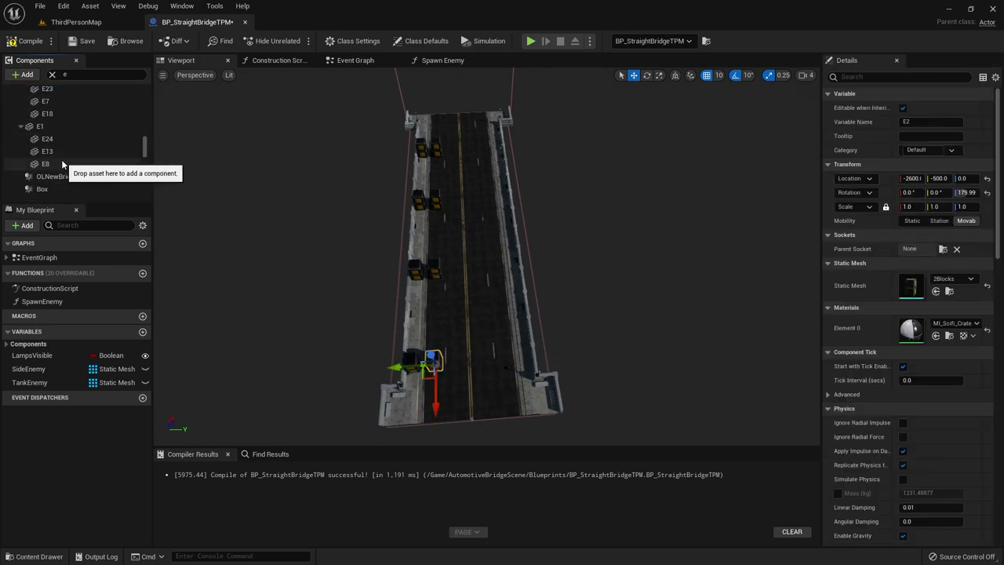
shift+click(61, 162)
click(947, 197)
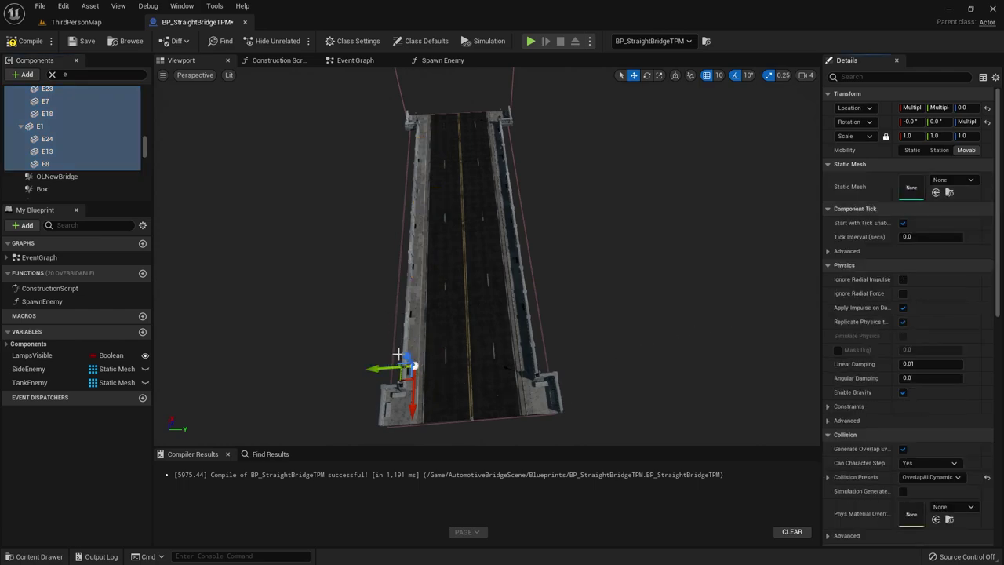
- Move the BeginPlay and Spawn Enemy nodes higher in the Event Graph
click(356, 63)
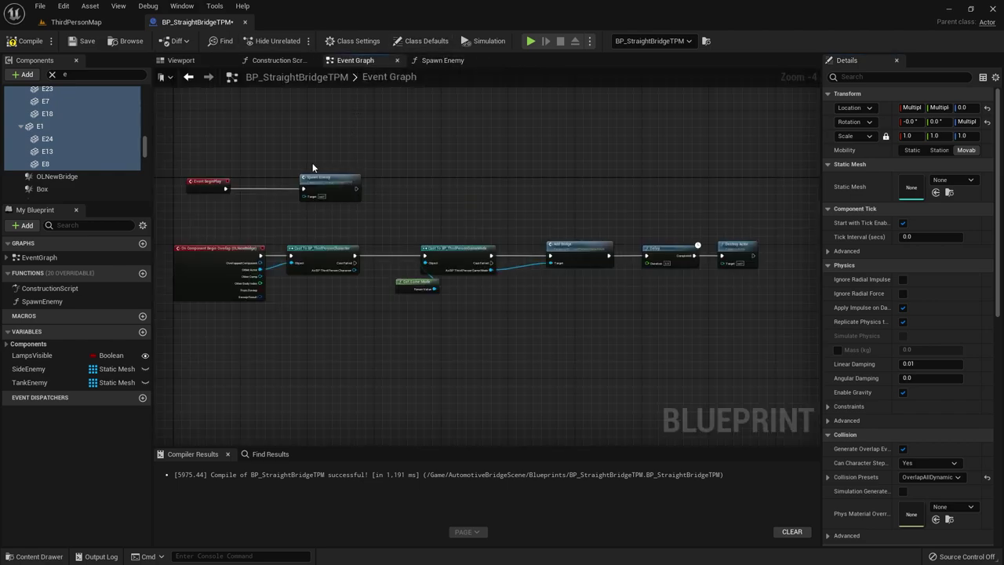
right_drag(247, 204, 337, 316)
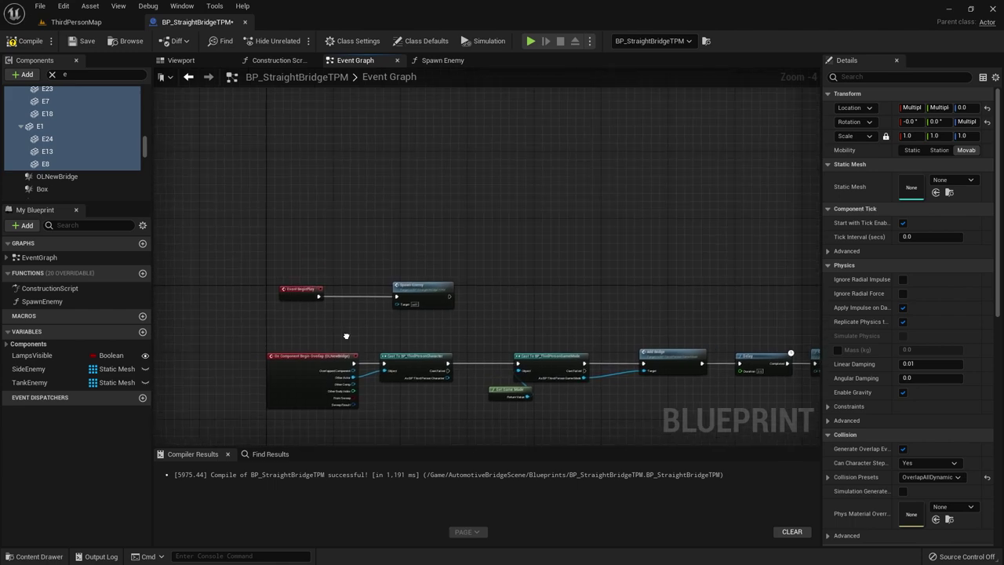
mouse_move(253, 257)
mouse_down()
mouse_move(408, 318)
mouse_move(405, 194)
mouse_up()
click(295, 254)
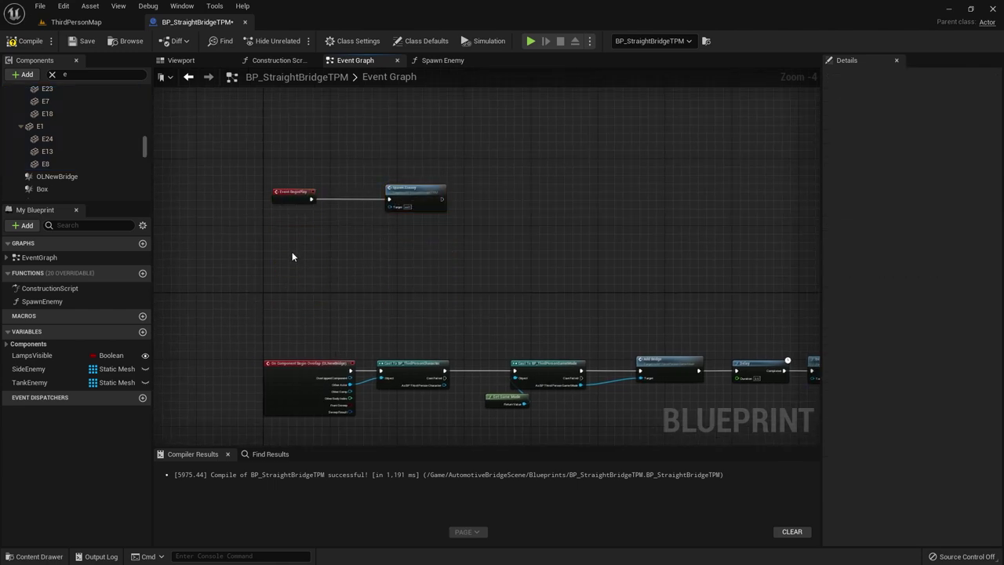
- Add an Event Tick node below the BeginPlay chain
right_click(292, 256)
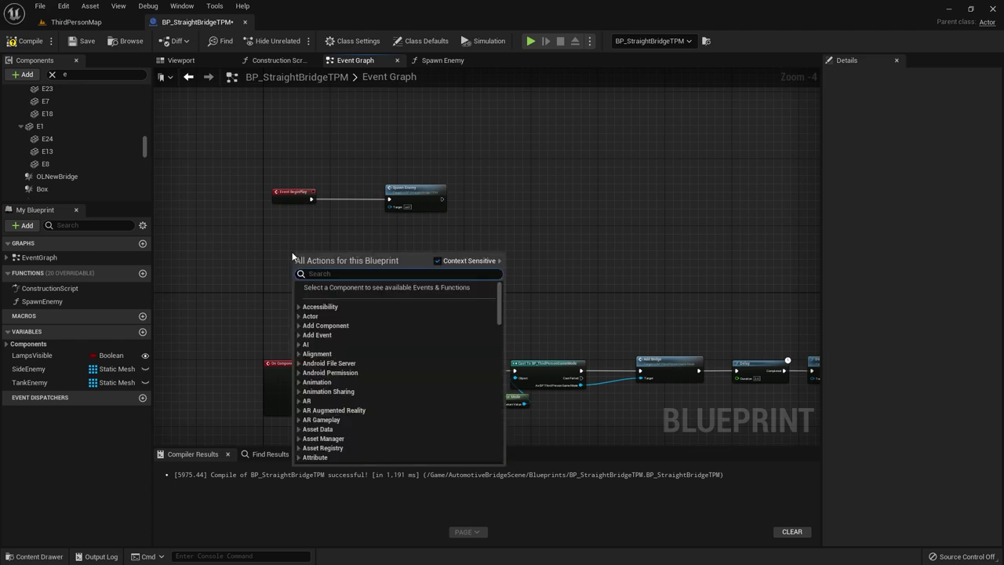
text(event tick)
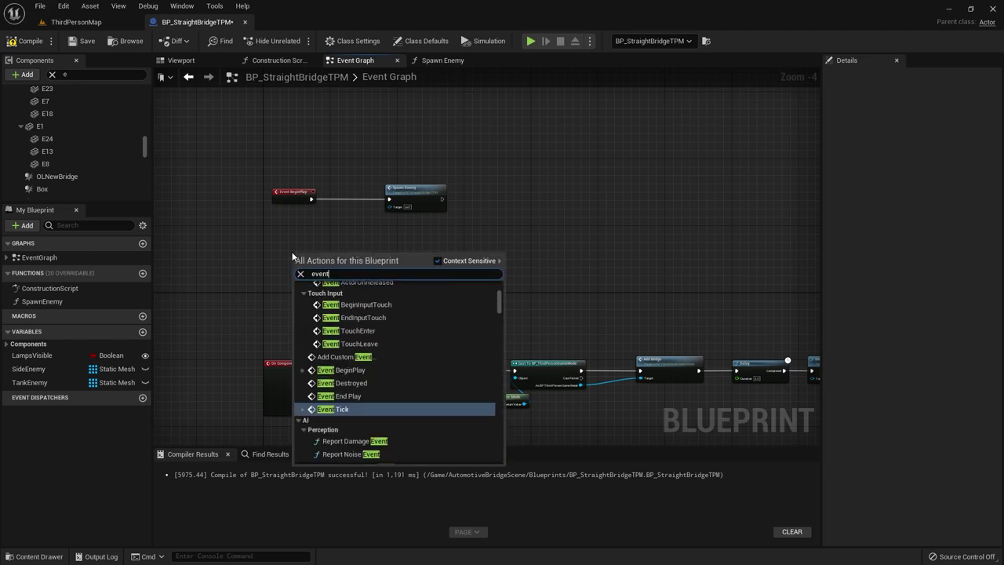
key(Return)
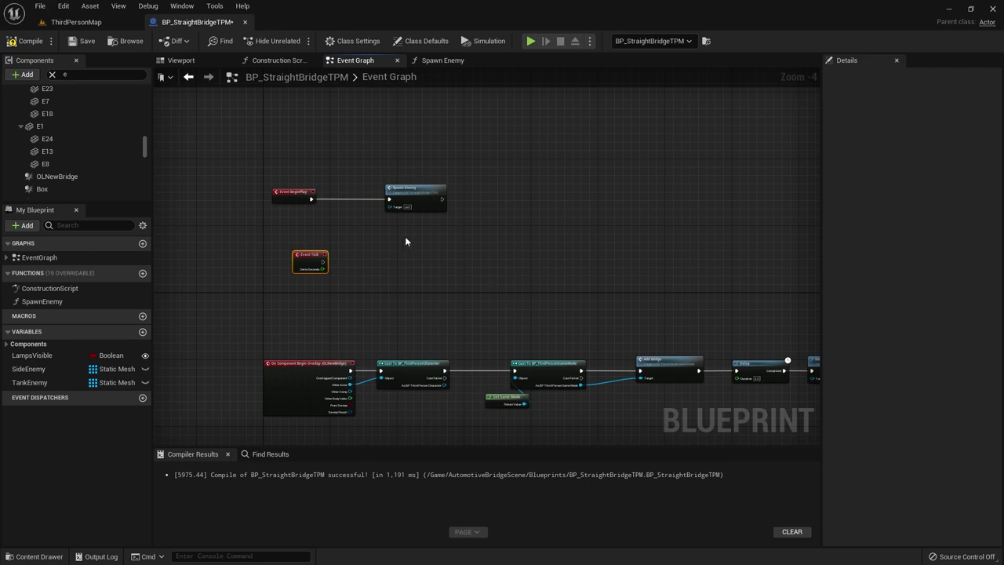
scroll(406, 242, up, 4)
right_drag(366, 298, 533, 278)
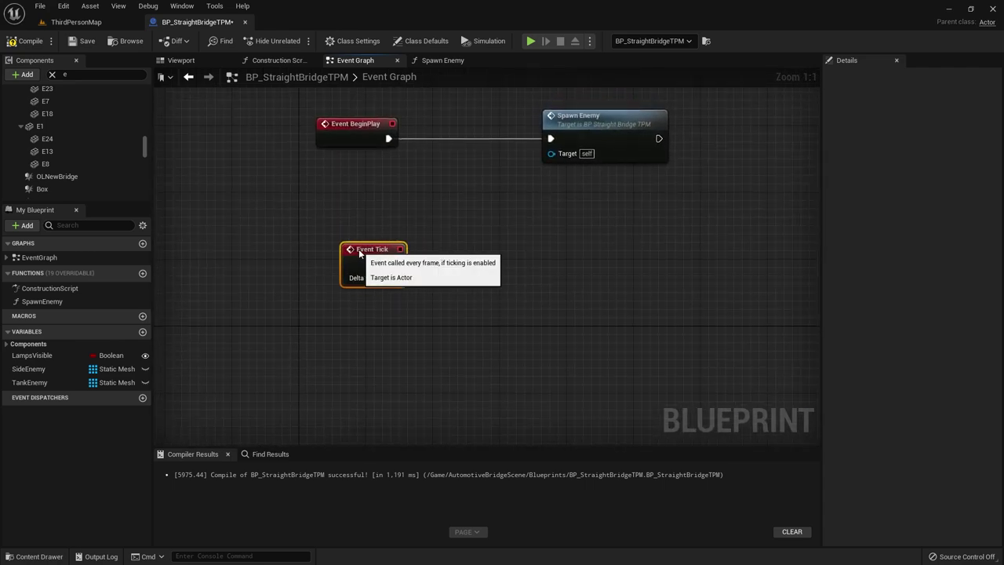
drag(359, 251, 351, 243)
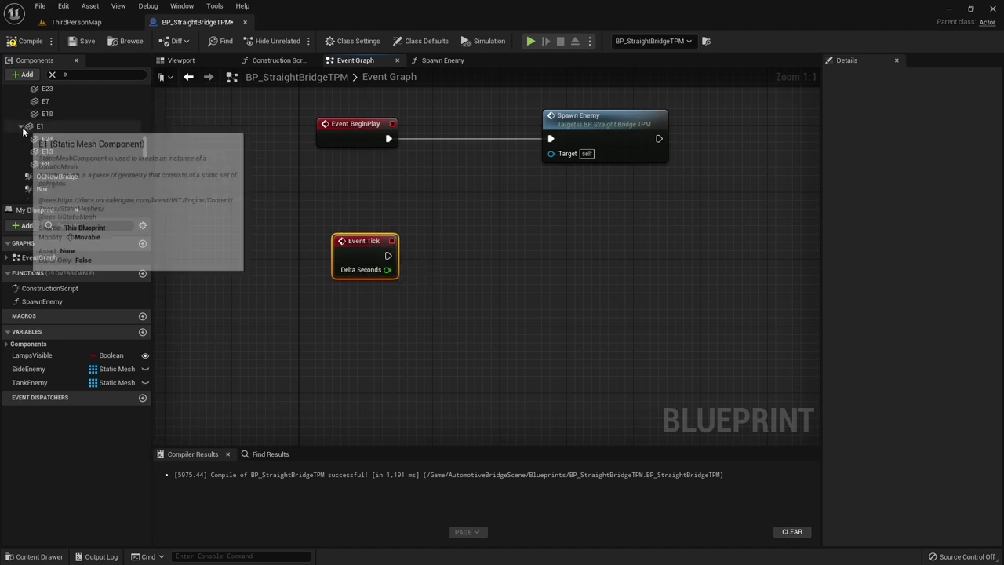
- Add and delete an E1 reference node, then show the bridge's 3D viewport
drag(35, 129, 353, 292)
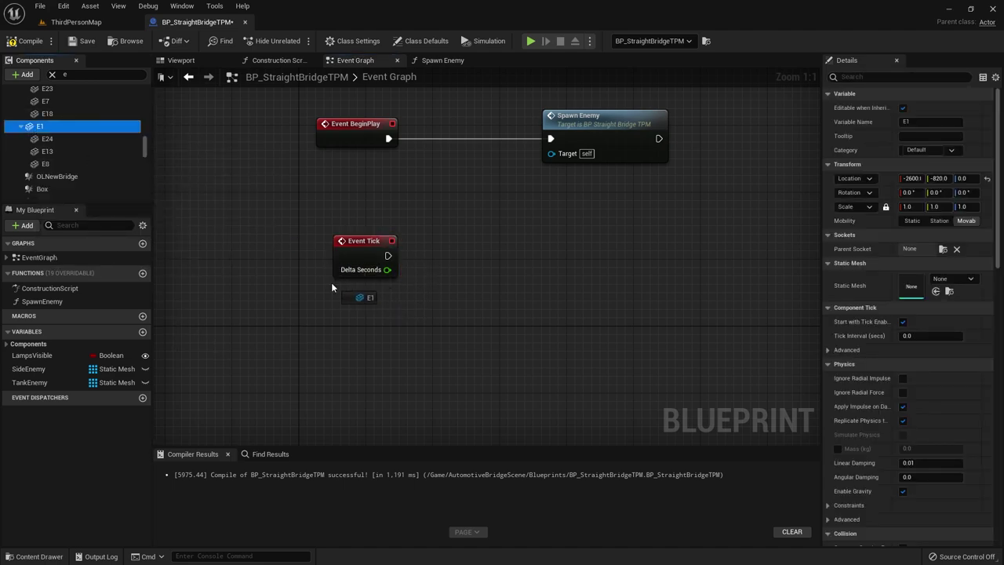
key(Delete)
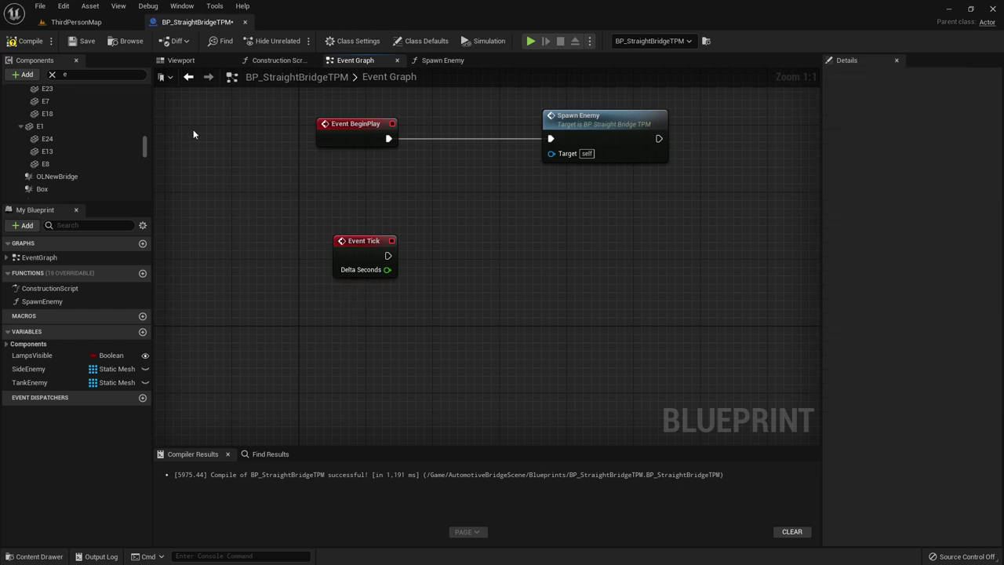
click(181, 60)
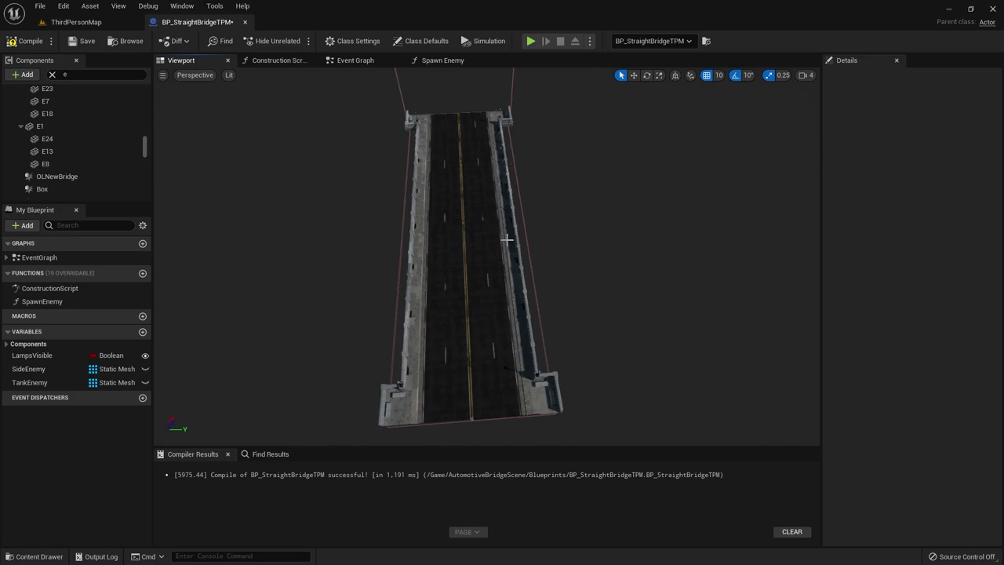
- Add an E2 component reference to the Event Graph
click(79, 126)
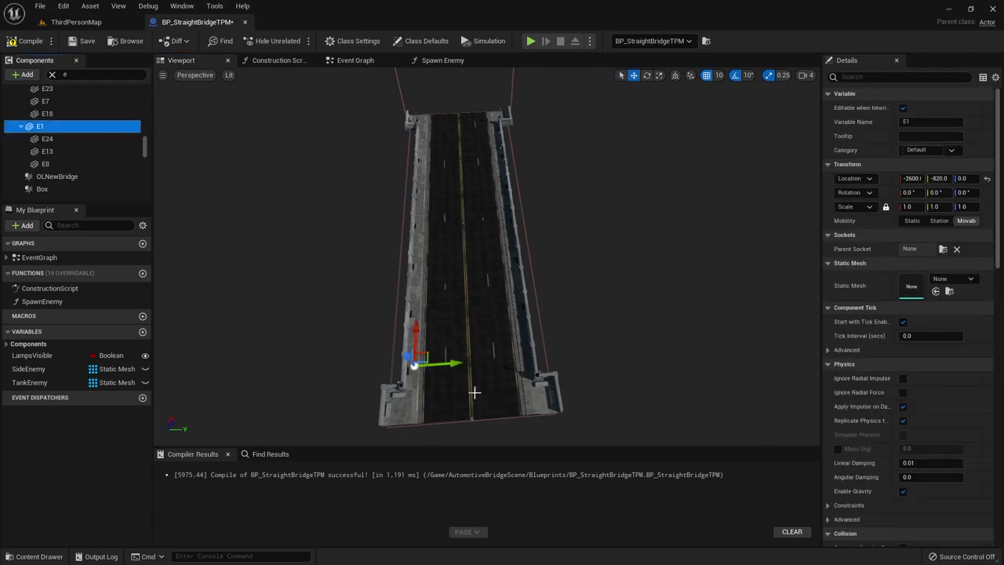
scroll(75, 143, up, 1)
click(43, 110)
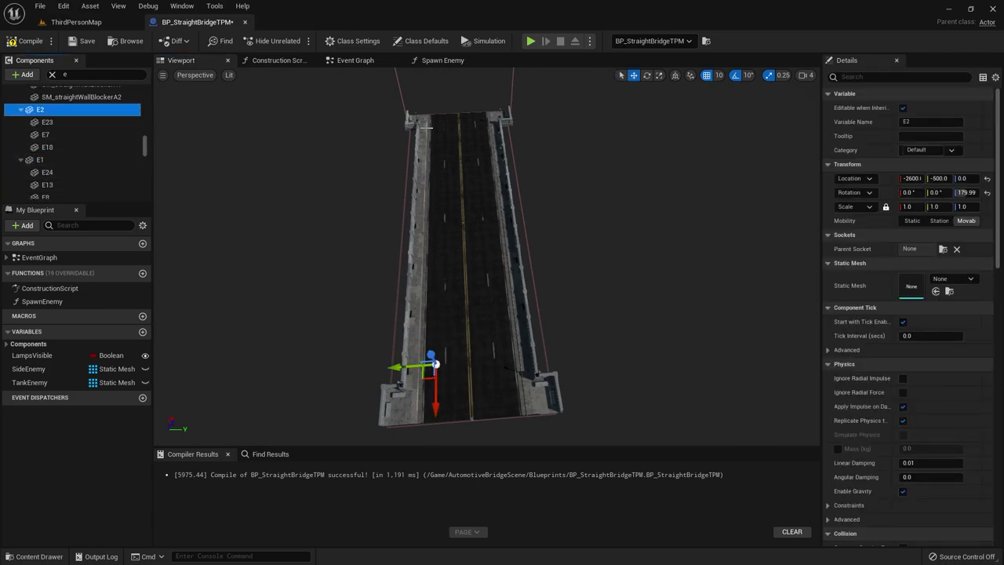
click(364, 60)
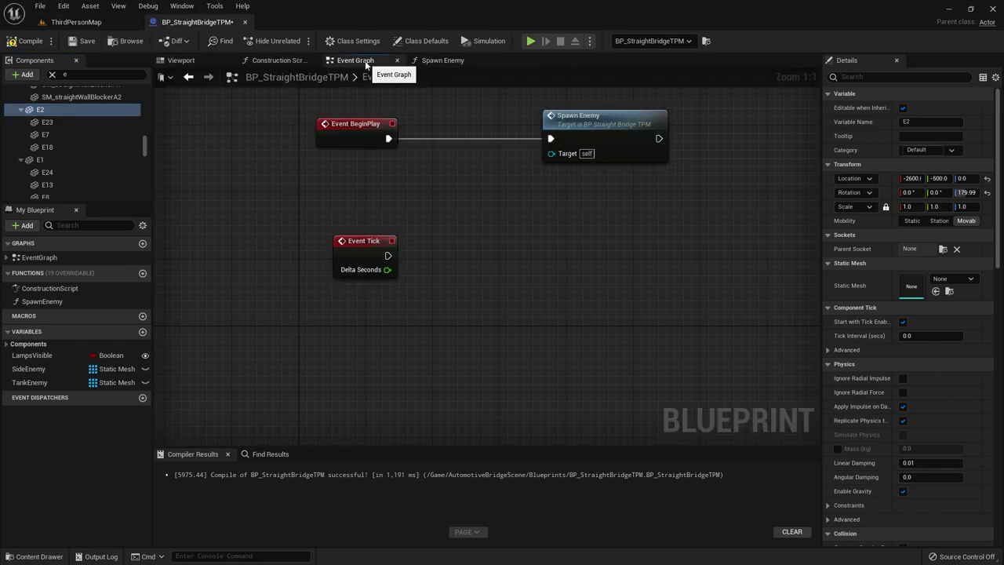
mouse_move(56, 113)
mouse_down()
mouse_move(490, 343)
mouse_move(446, 329)
mouse_up()
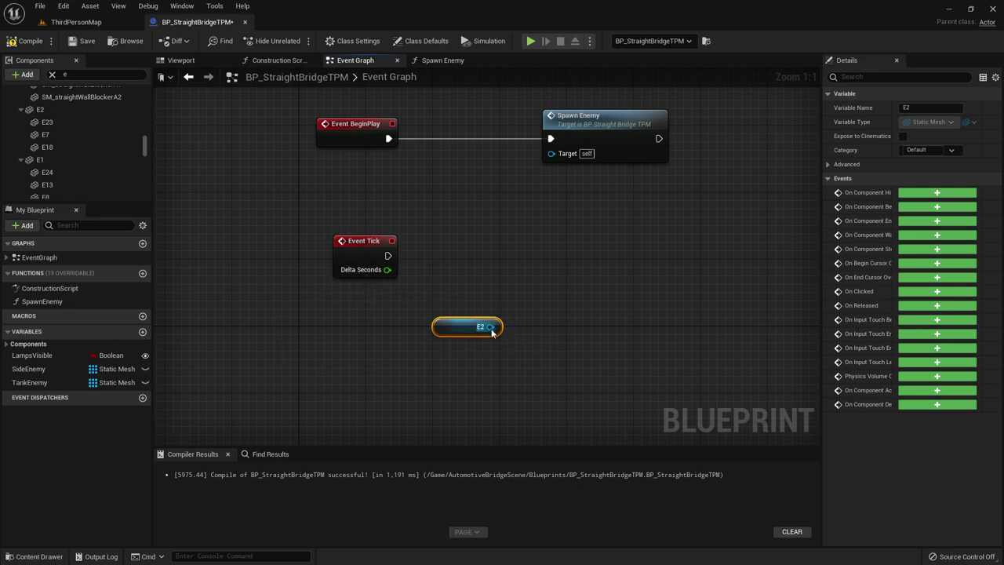
drag(451, 333, 443, 316)
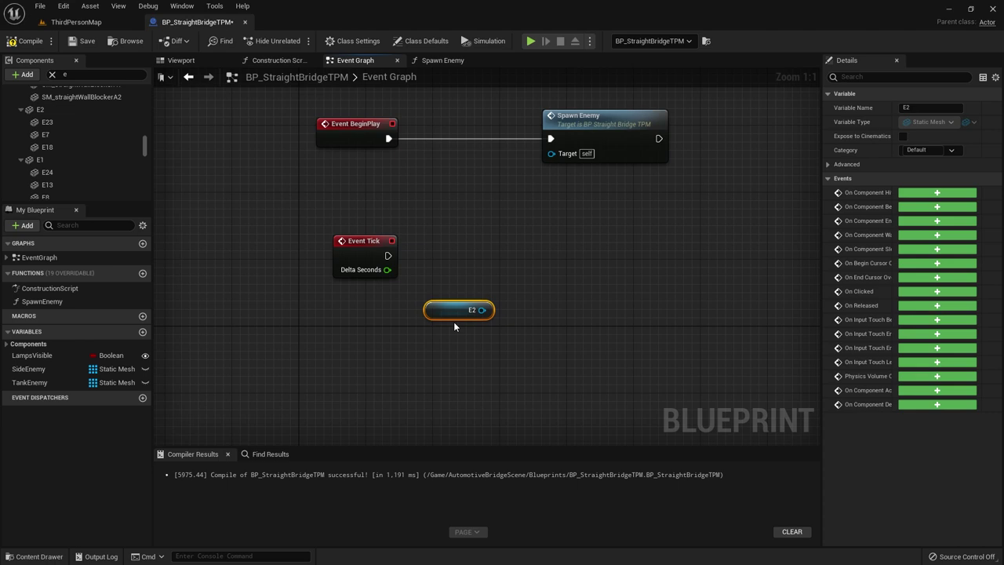
- Create a Set World Location node targeting E2, driven by Event Tick
mouse_move(482, 309)
mouse_down()
mouse_move(530, 292)
mouse_move(575, 253)
mouse_up()
text(set w)
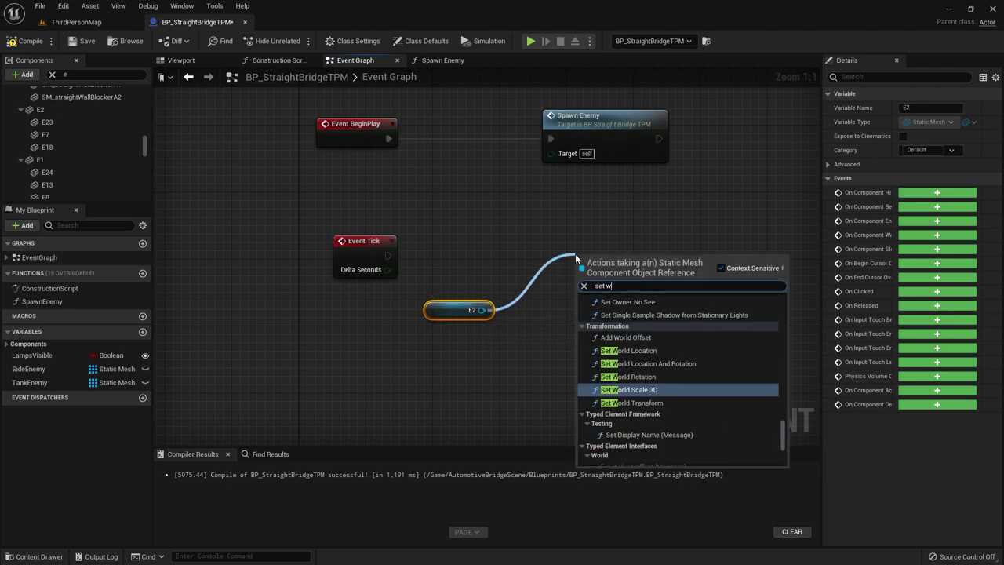
text(orld lo)
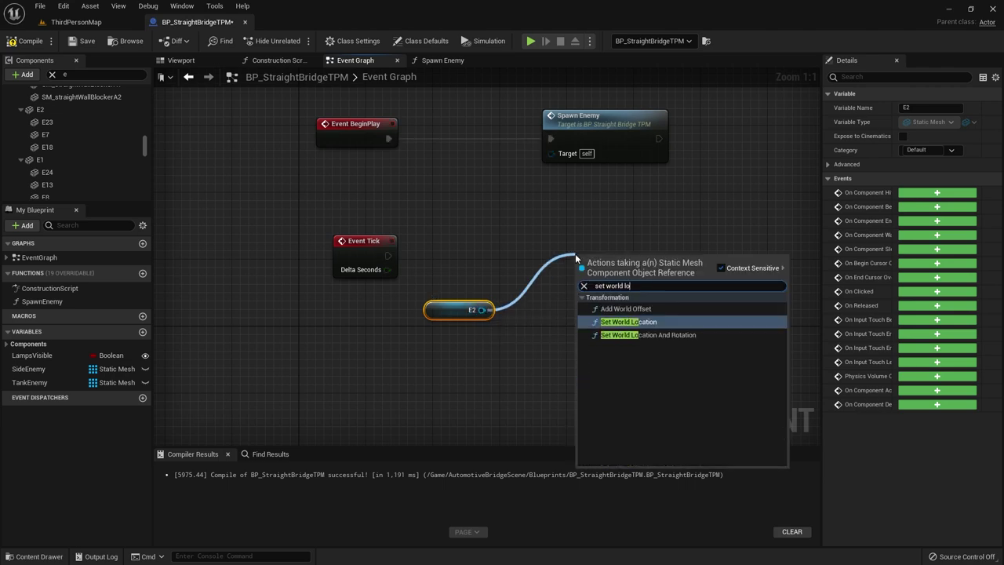
key(Return)
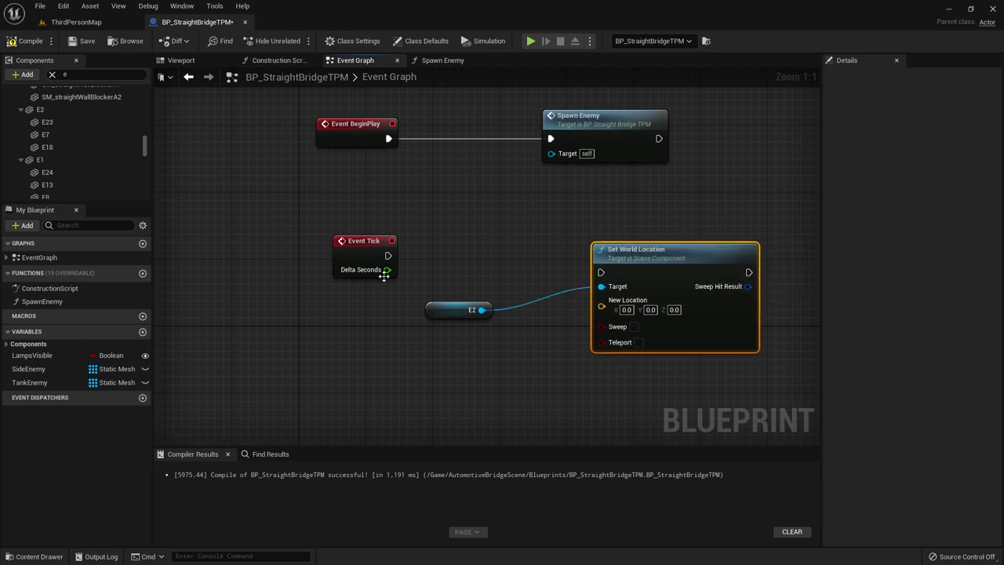
mouse_move(388, 255)
mouse_down()
mouse_move(600, 272)
mouse_move(681, 244)
mouse_up()
drag(446, 310, 394, 318)
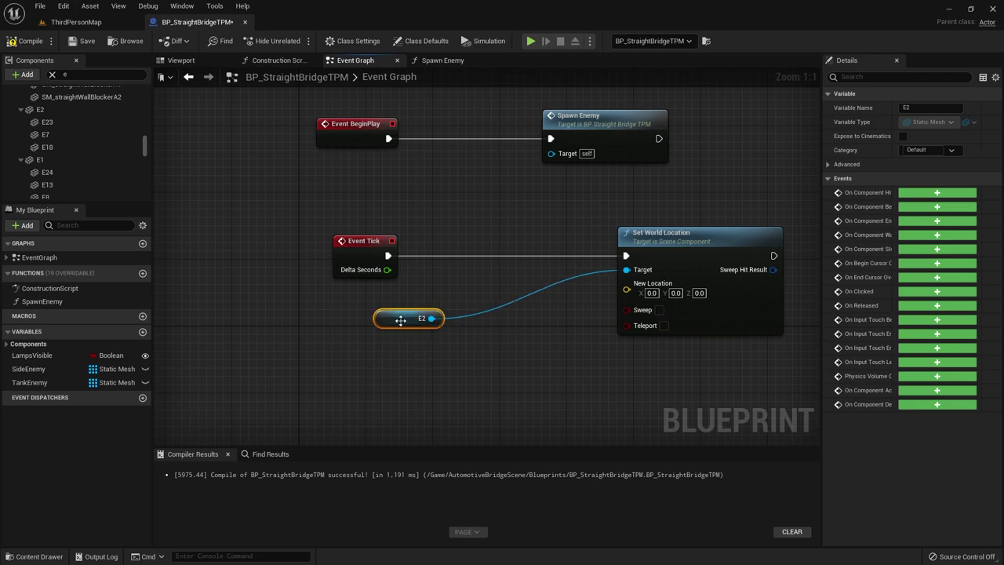
mouse_move(400, 318)
mouse_down()
mouse_move(375, 302)
mouse_move(542, 274)
mouse_up()
click(457, 282)
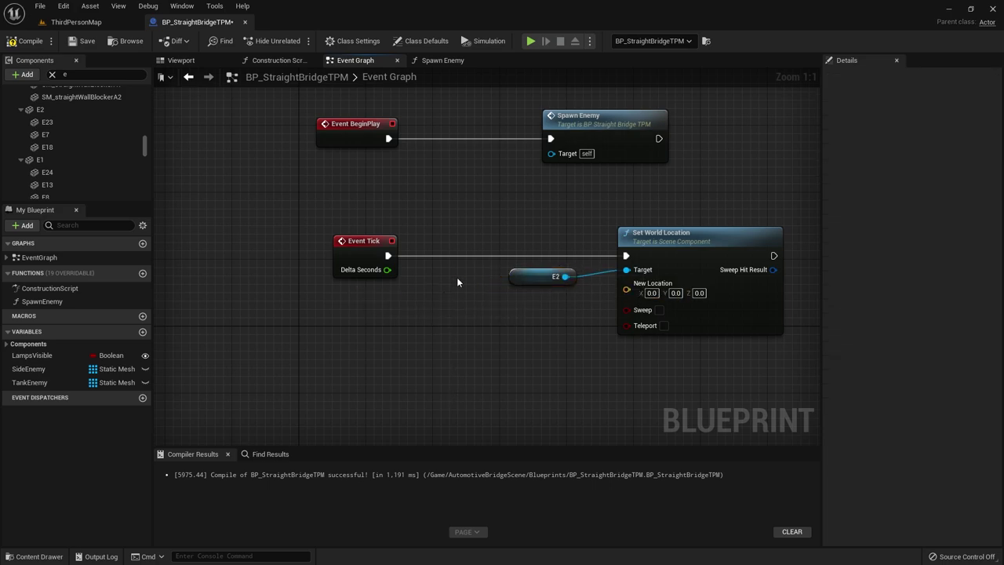
- Add a second E2 reference and search 'get world loc' from its pin
drag(41, 110, 376, 351)
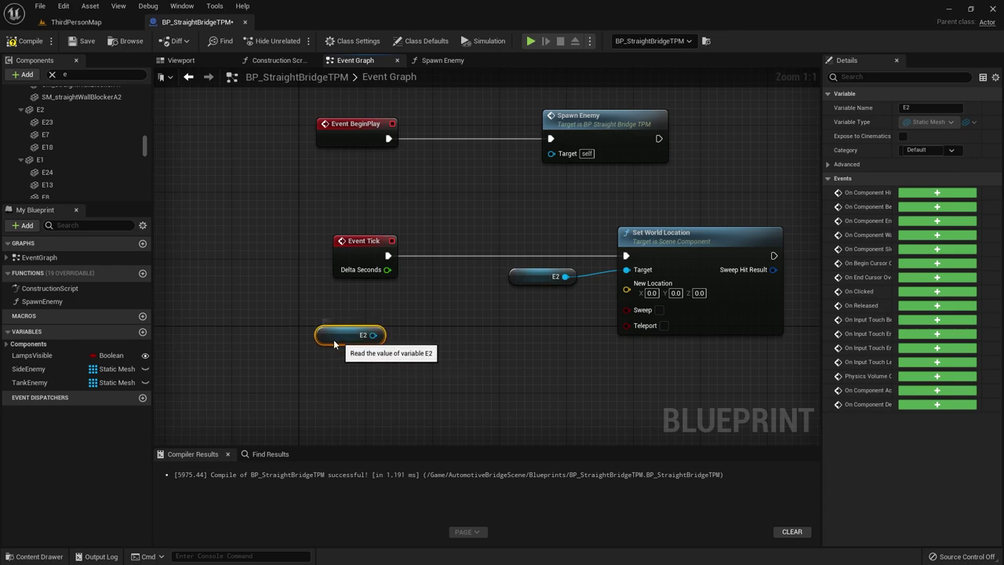
mouse_move(334, 338)
mouse_down()
mouse_move(284, 330)
mouse_move(407, 349)
mouse_up()
text(get)
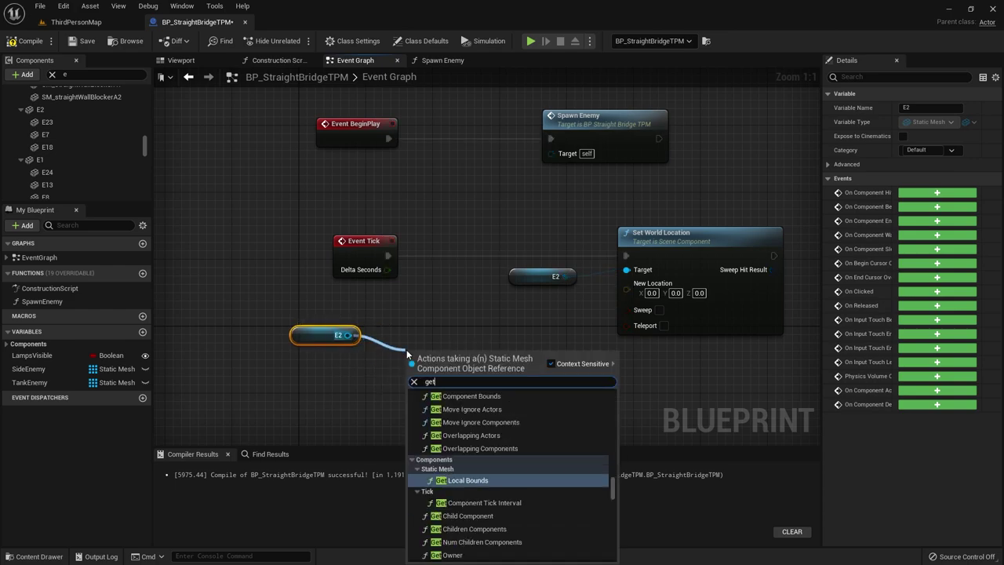
text( world)
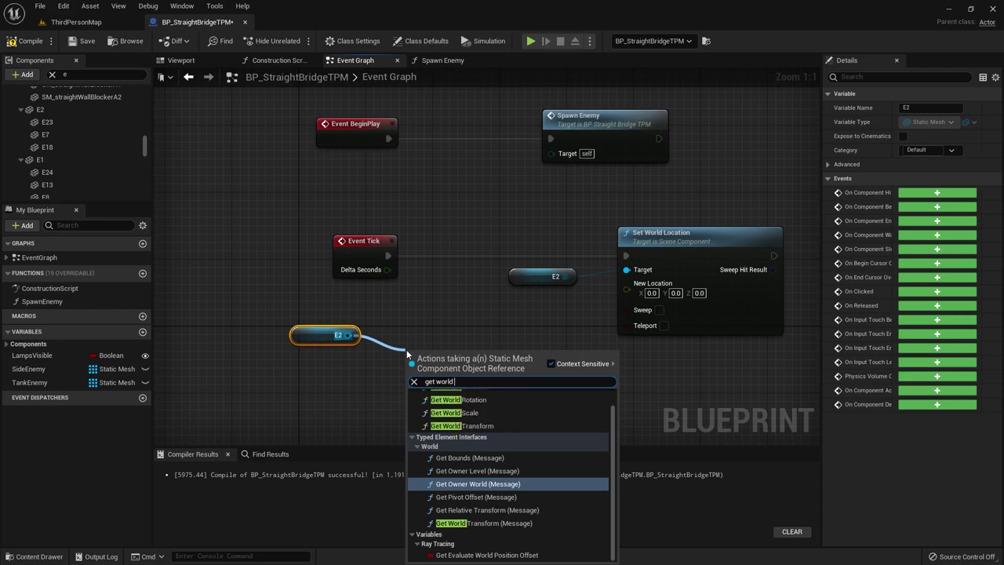
text( loc)
- Place a Get World Location node on the second E2 and shift both left
key(Return)
drag(443, 369, 418, 327)
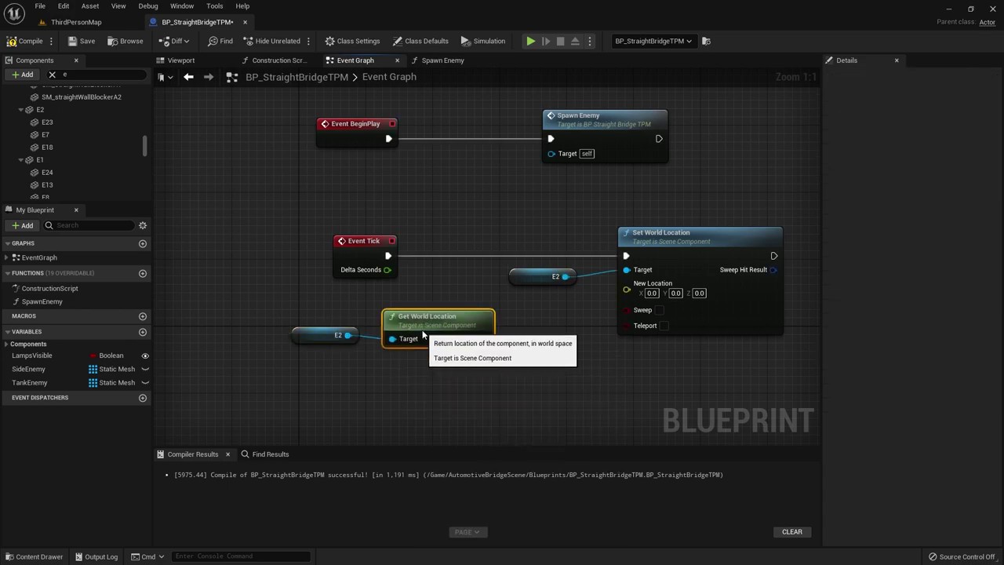
click(677, 251)
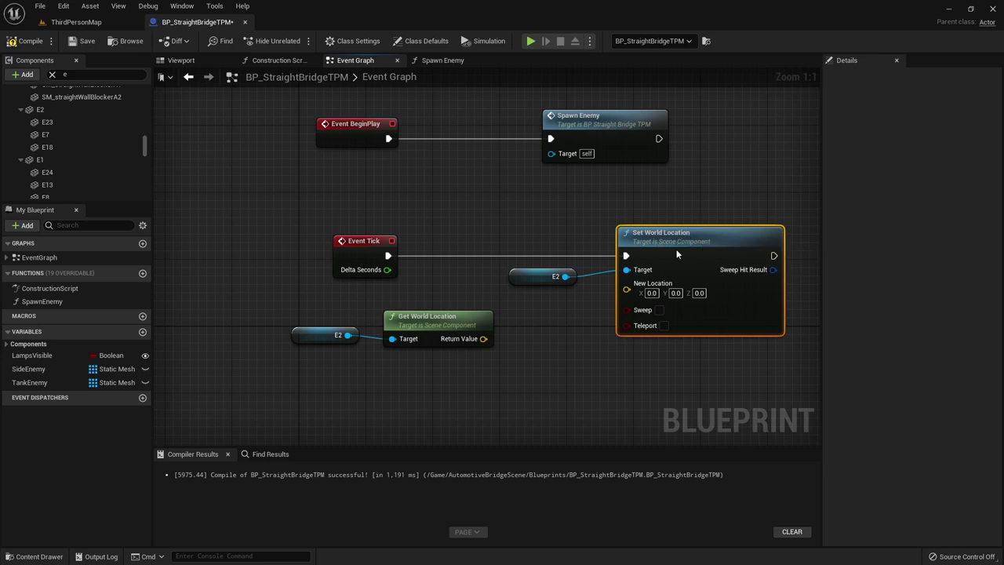
click(549, 276)
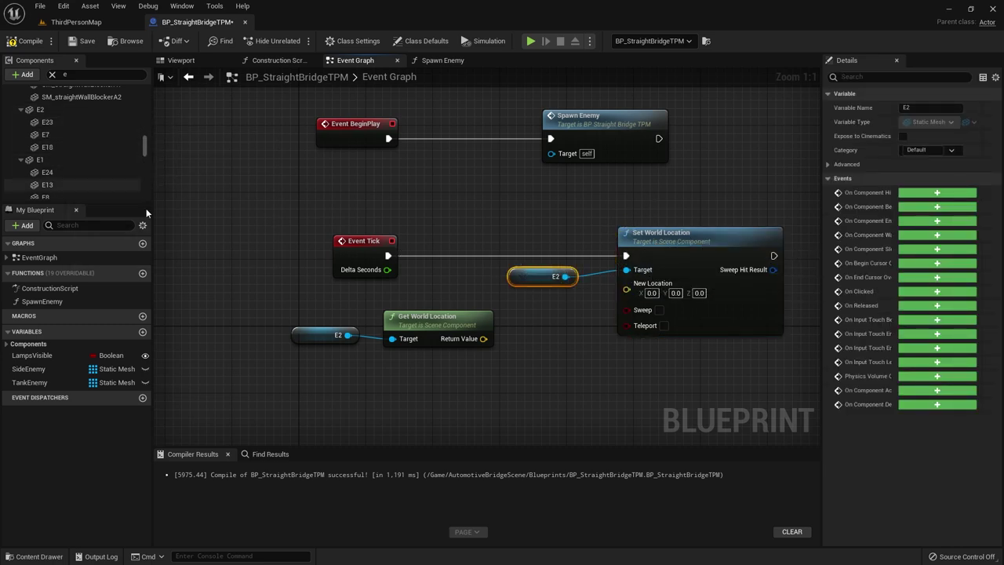
click(344, 333)
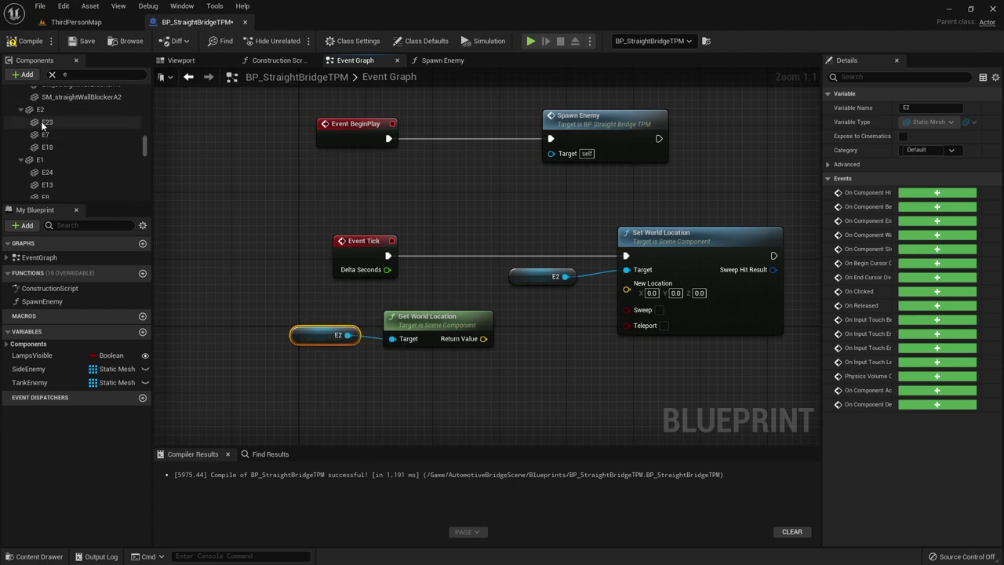
click(439, 322)
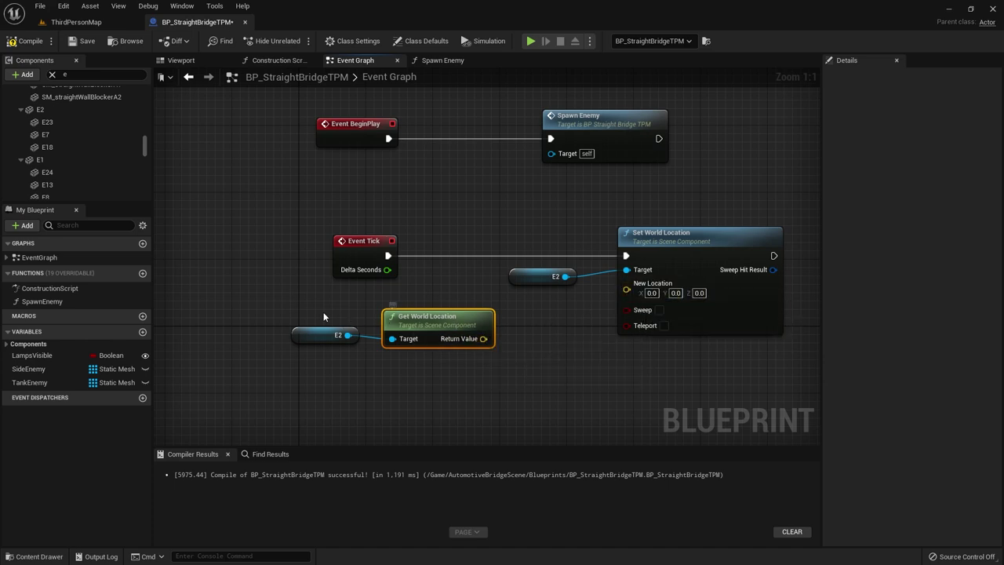
ctrl+click(323, 335)
drag(404, 343, 354, 342)
- Move the Event Tick node further left and start wiring Get World Location's Return Value
click(336, 242)
drag(336, 242, 253, 243)
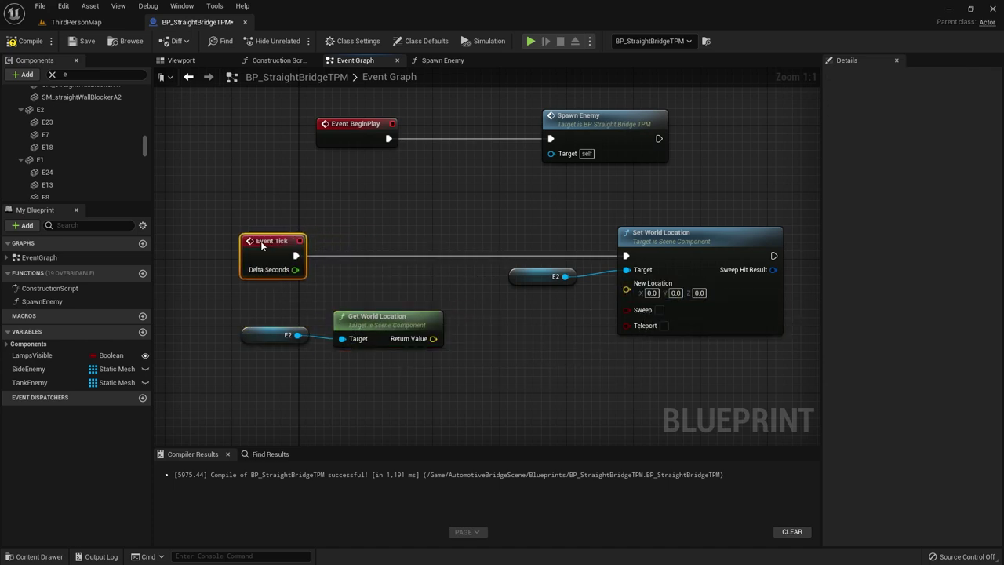
click(285, 308)
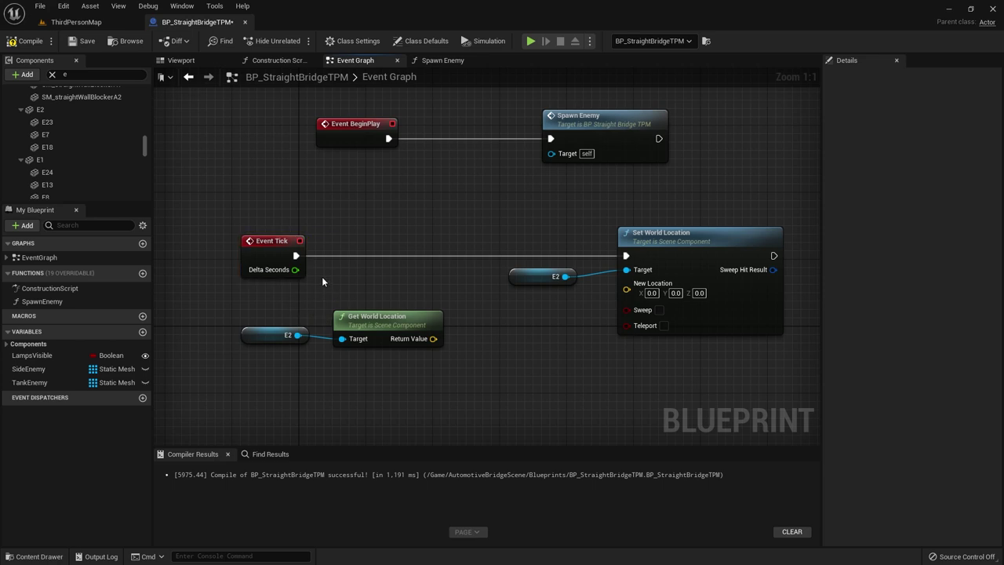
click(276, 254)
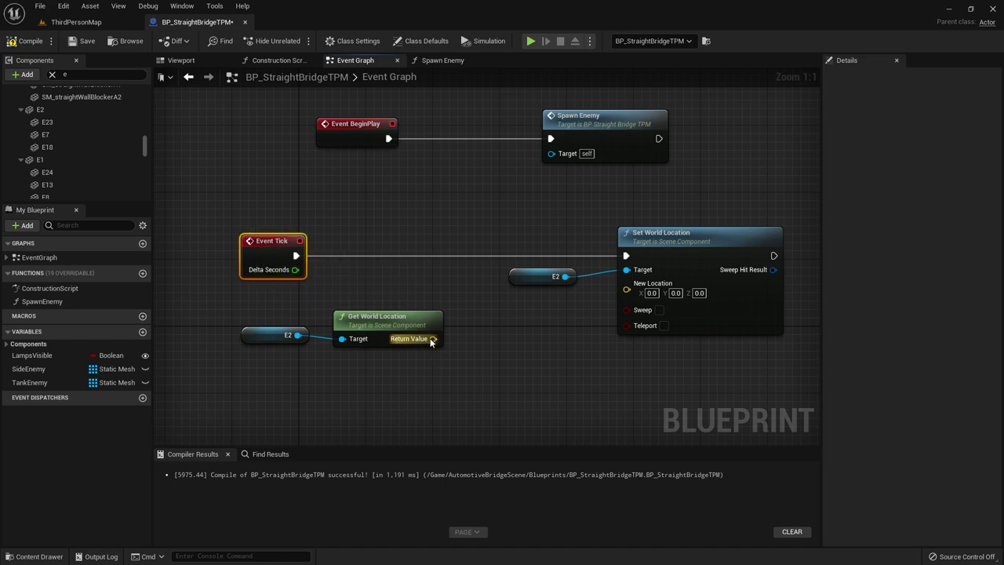
mouse_move(430, 342)
mouse_down()
mouse_move(443, 362)
mouse_move(456, 358)
mouse_up()
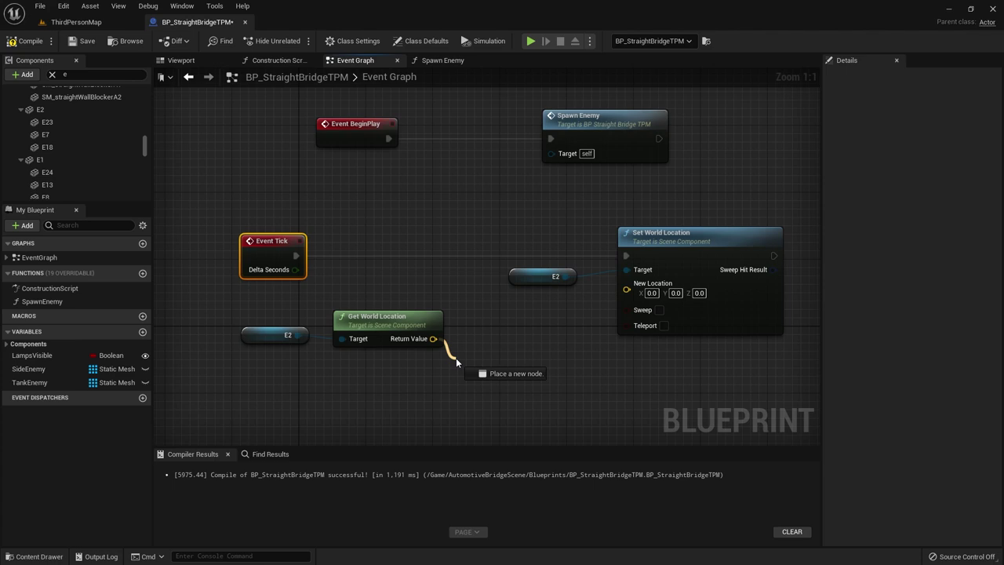
- Add an Add node from Get World Location's Return Value into New Location
drag(456, 358, 455, 358)
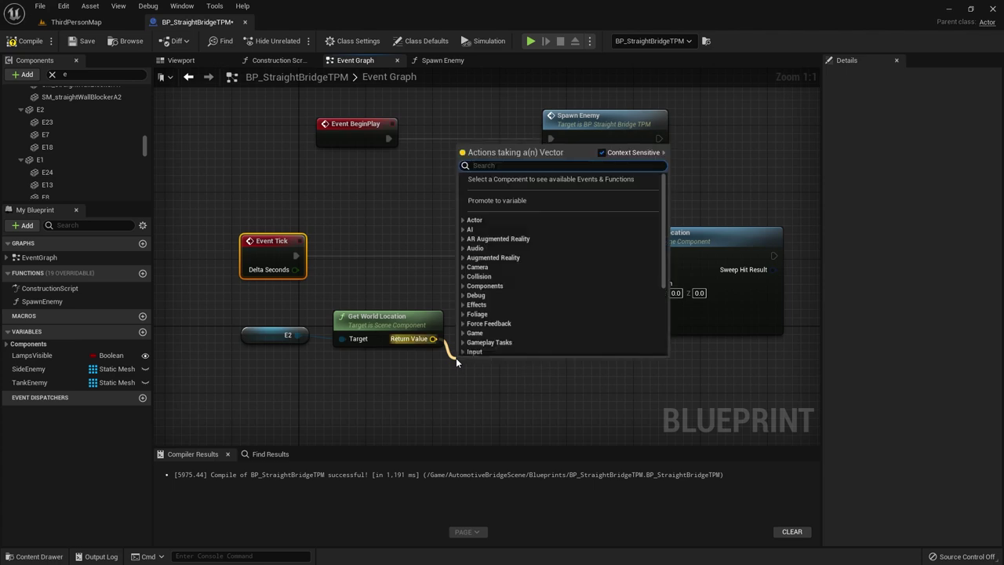
text(add)
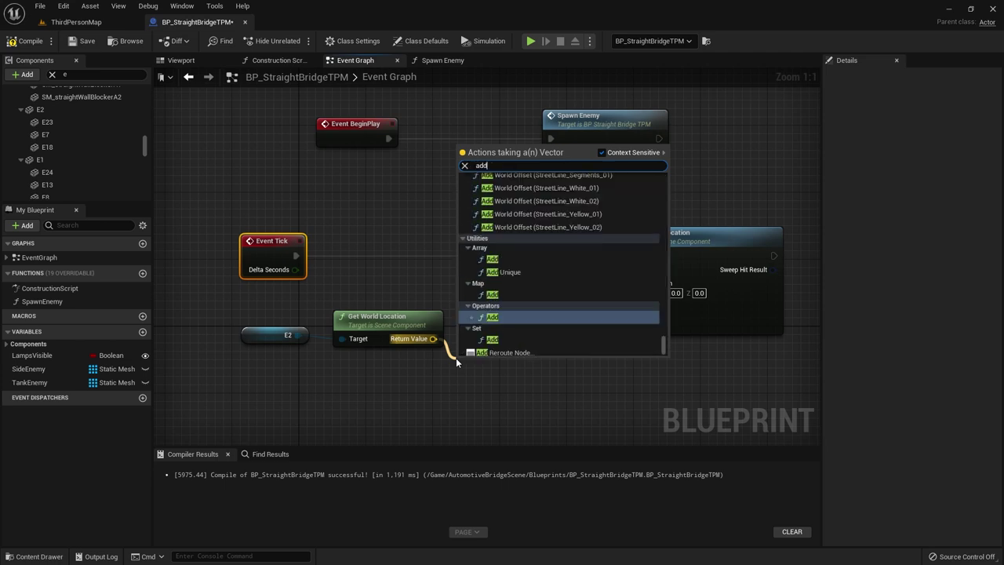
key(Return)
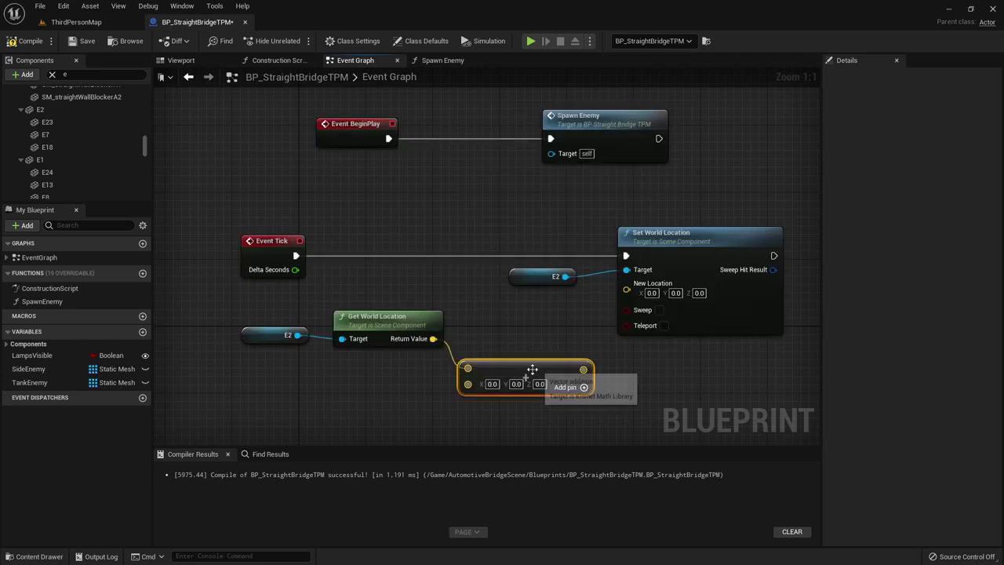
mouse_move(530, 369)
mouse_down()
mouse_move(484, 377)
mouse_move(626, 284)
mouse_move(542, 364)
mouse_up()
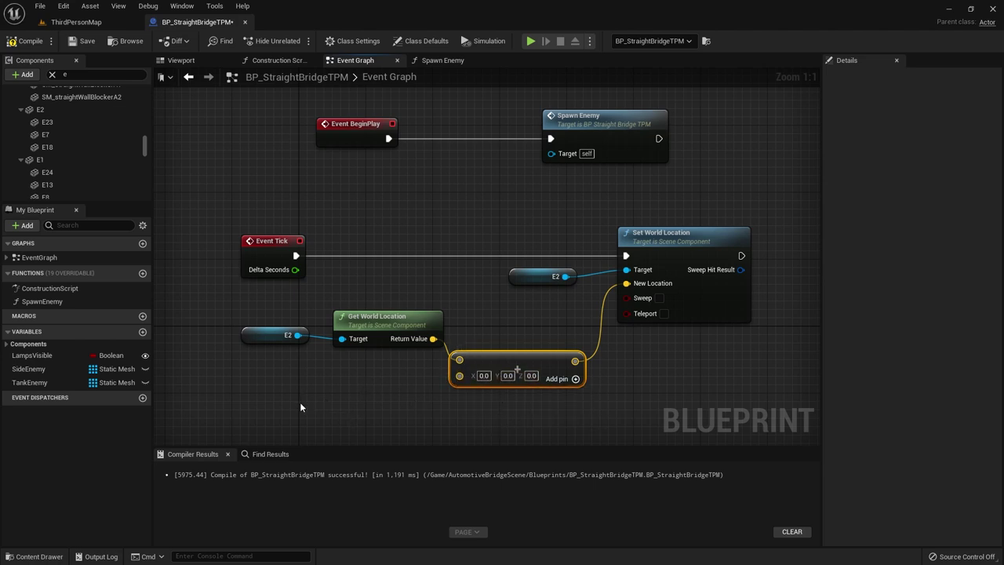
- Create a second vector node feeding the Add node's other input
right_drag(277, 398, 377, 311)
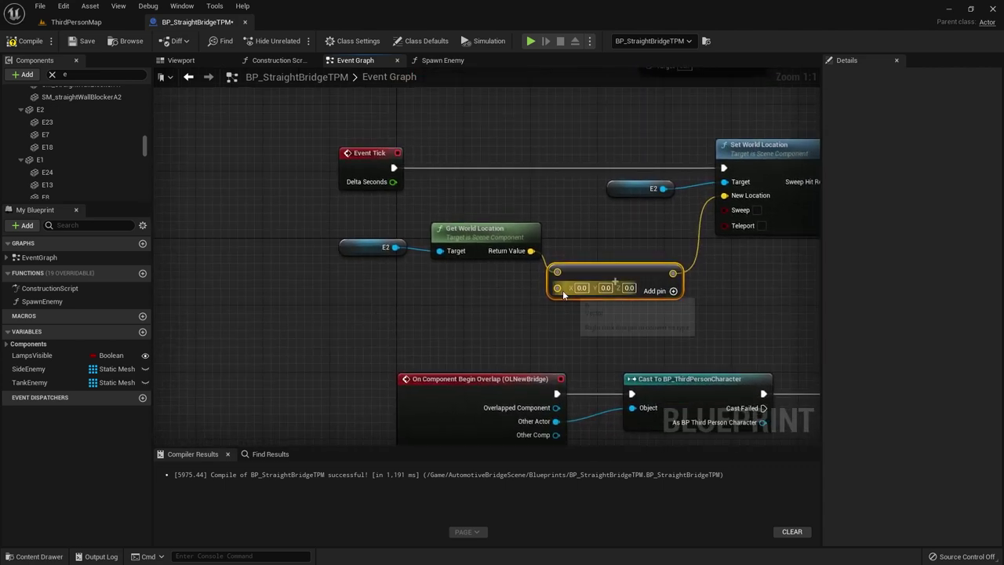
drag(557, 287, 405, 311)
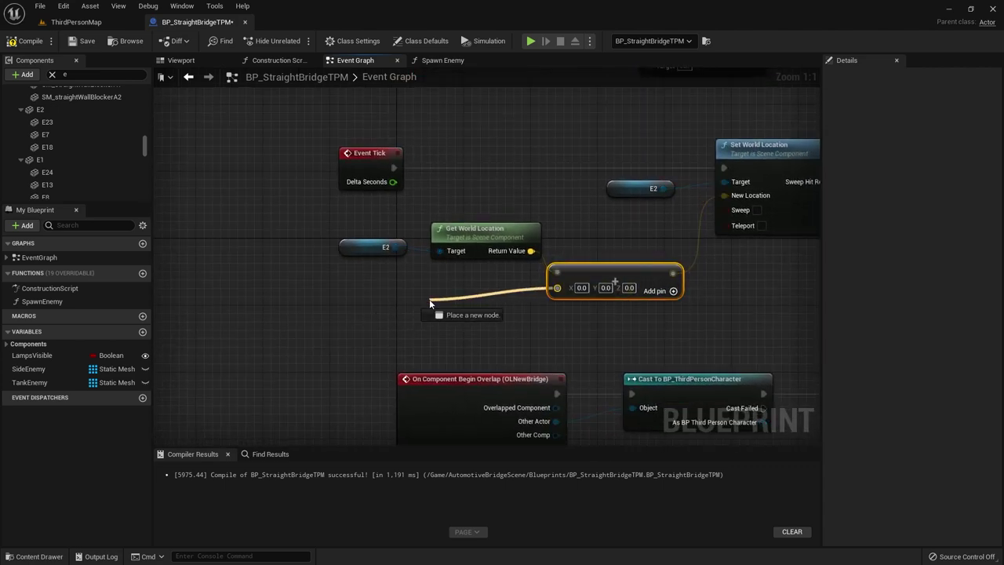
text(add)
key(Return)
drag(510, 302, 477, 294)
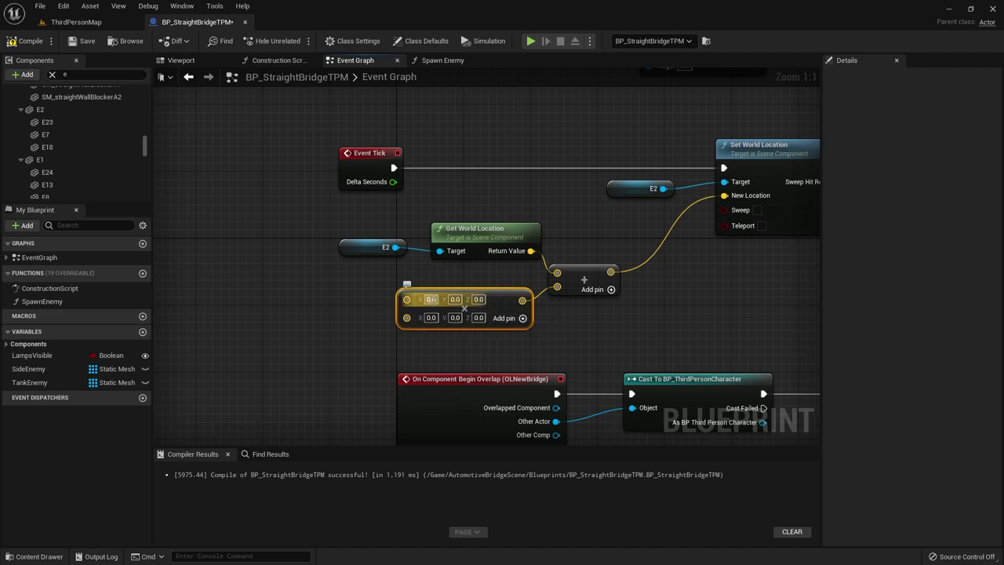
- Check the bridge in the viewport, then set the vector's X to 1
click(181, 61)
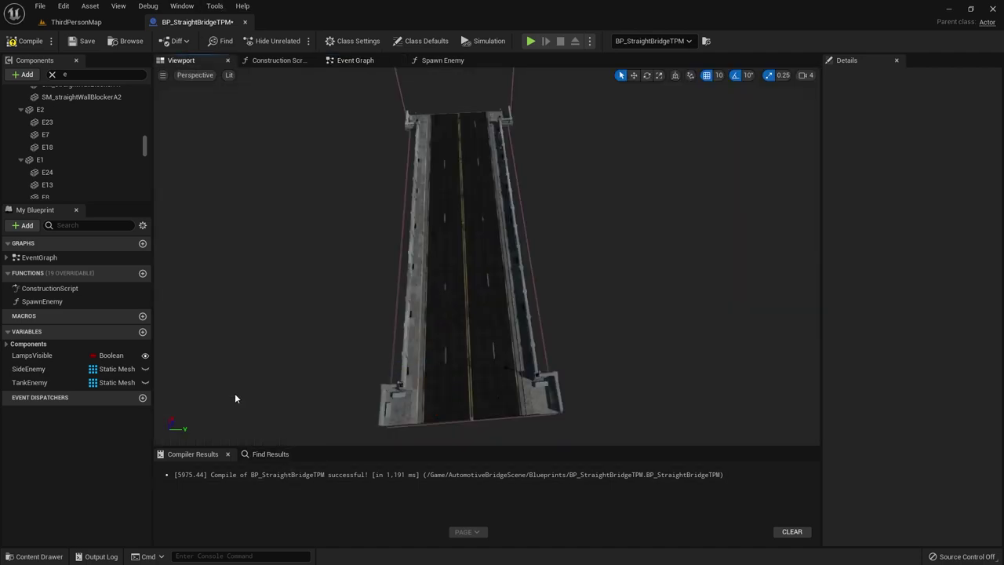
drag(341, 350, 651, 331)
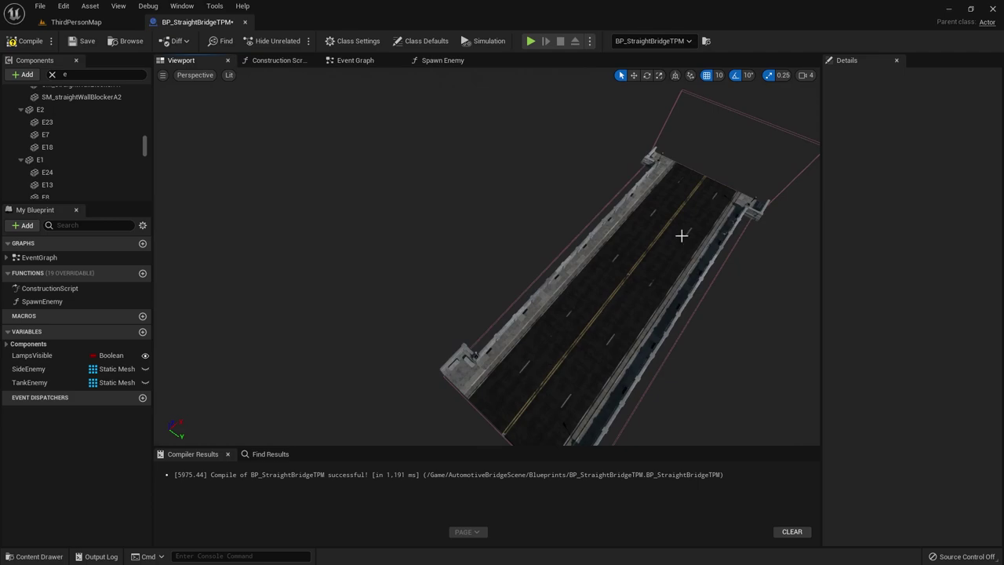
click(368, 61)
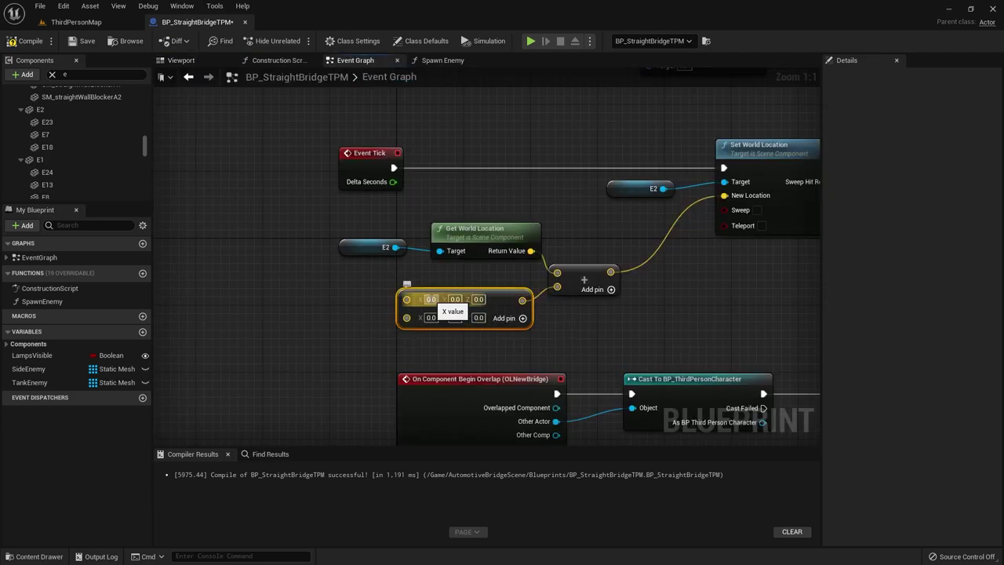
click(430, 299)
text(1)
key(Return)
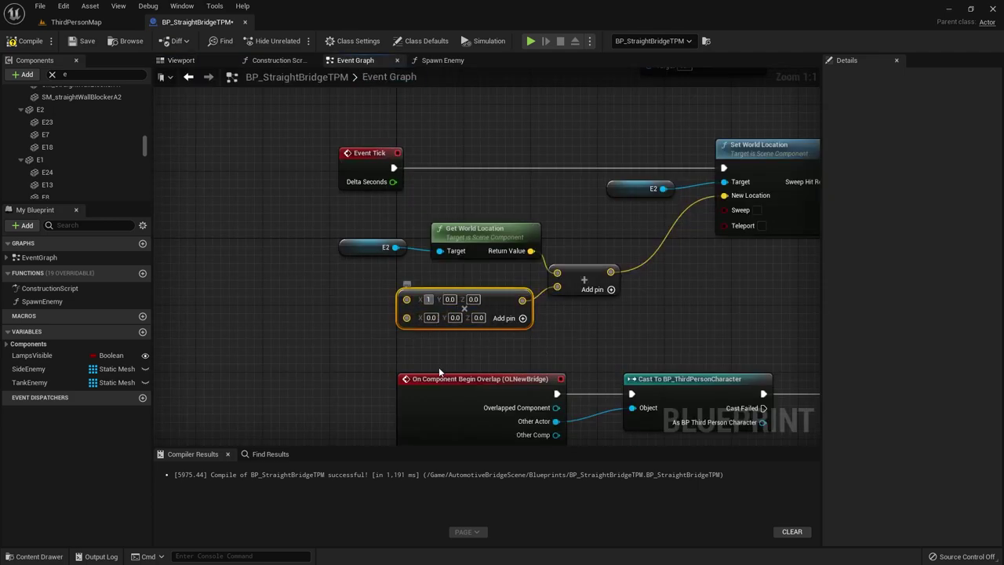
- Convert the lower input pin to a single-precision float and set it to 10.0
right_click(408, 318)
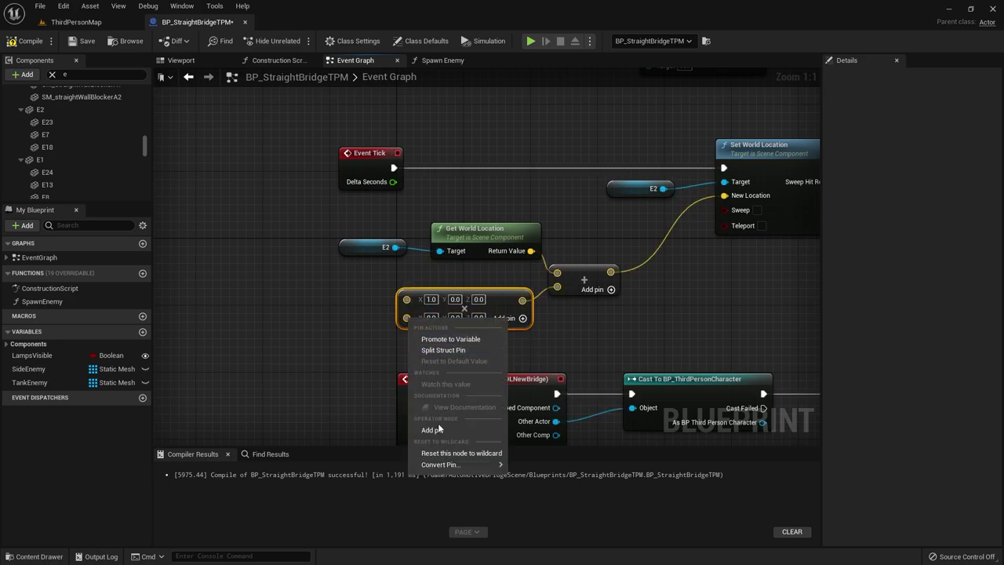
mouse_move(437, 466)
click(549, 456)
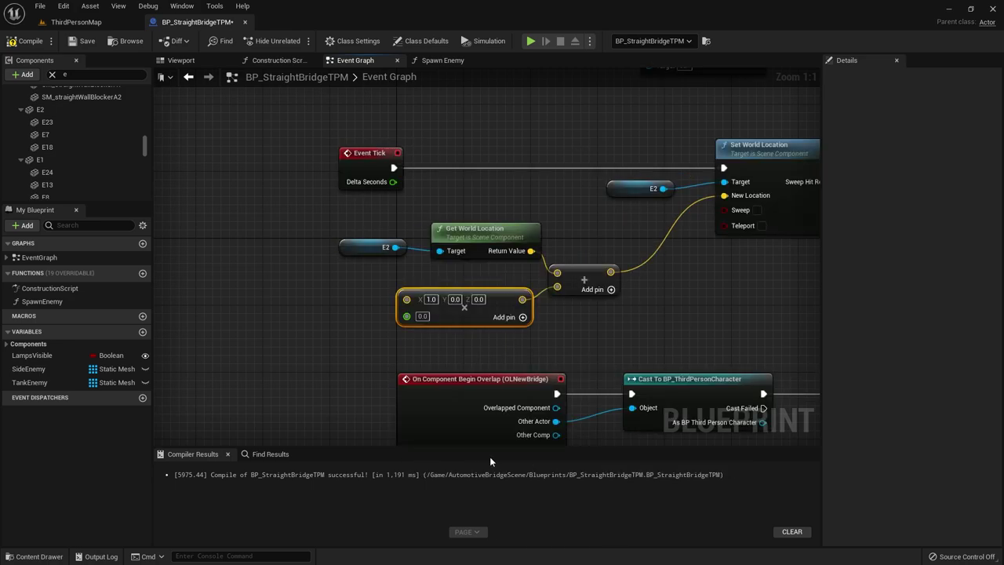
click(417, 318)
text(10)
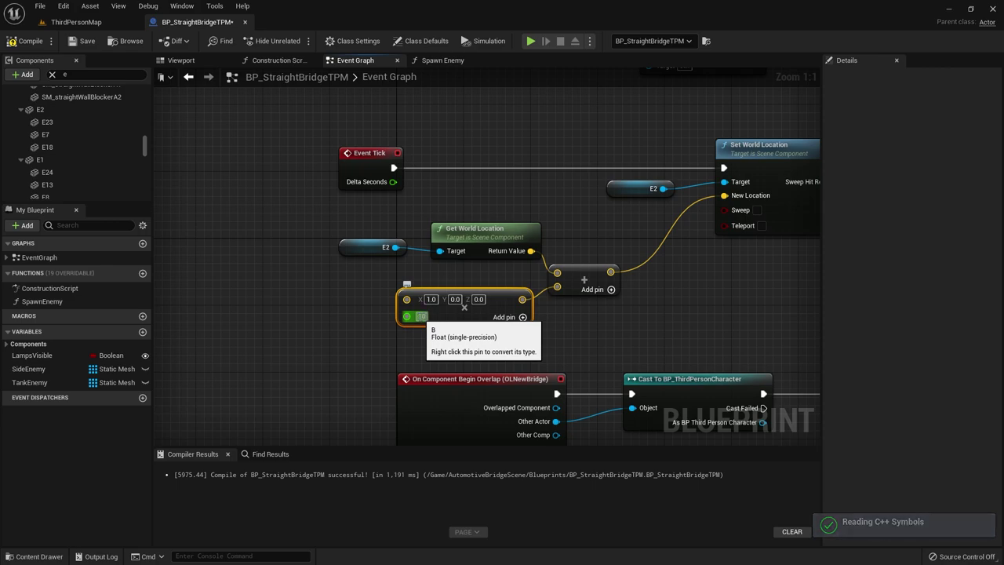
click(555, 330)
right_drag(584, 291, 448, 317)
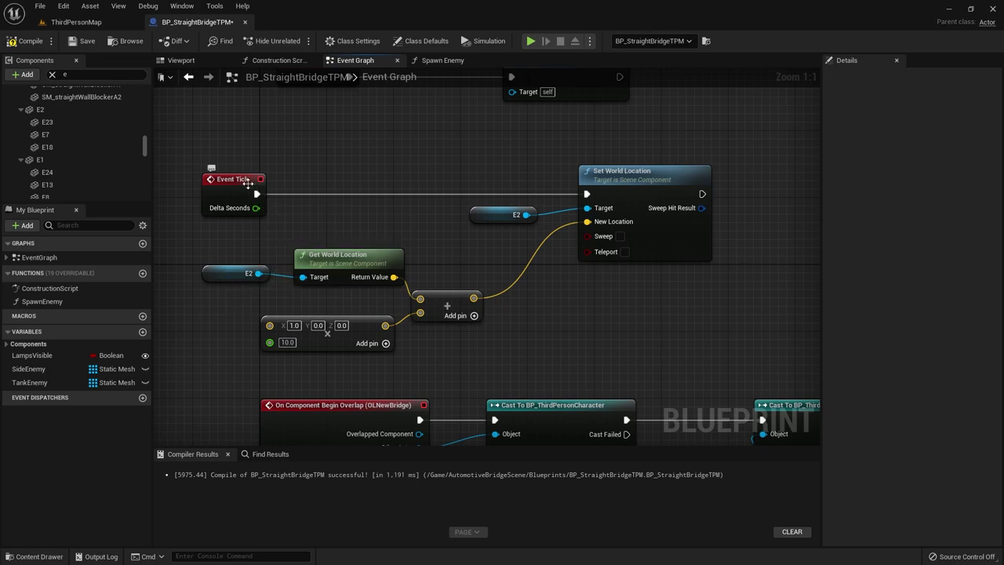
click(505, 215)
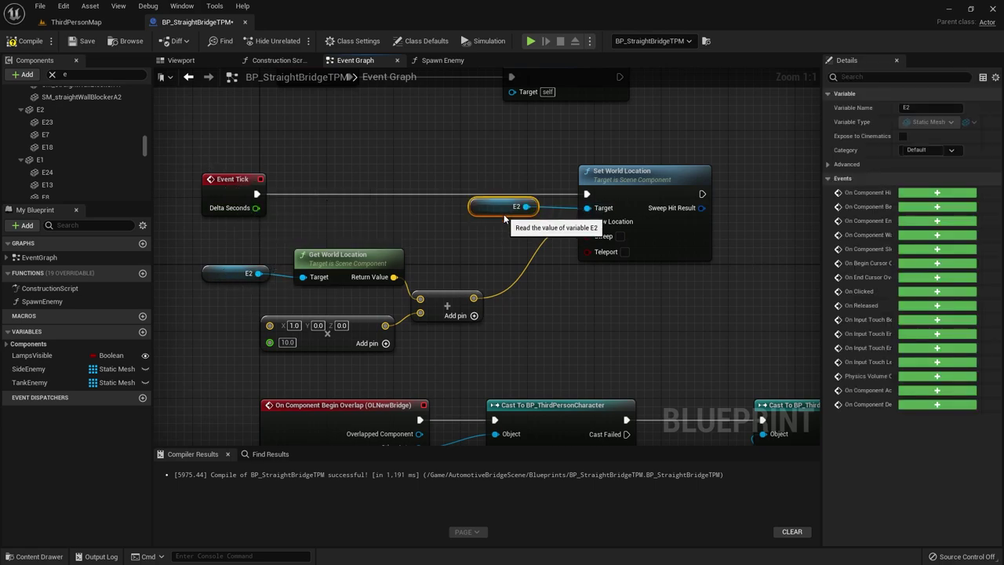
click(443, 227)
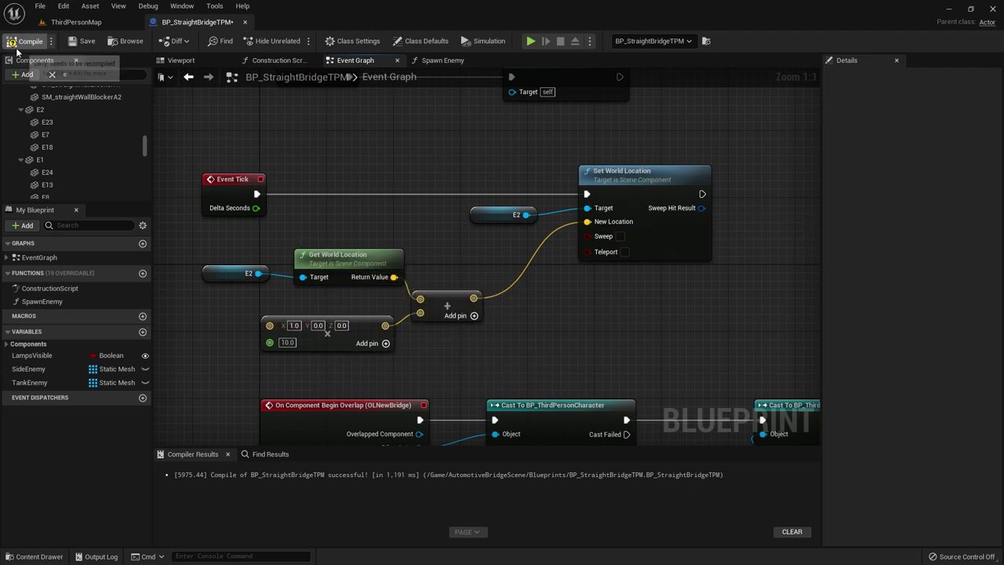
- Play-test ThirdPersonMap, running forward to watch the vehicles
click(77, 22)
click(223, 40)
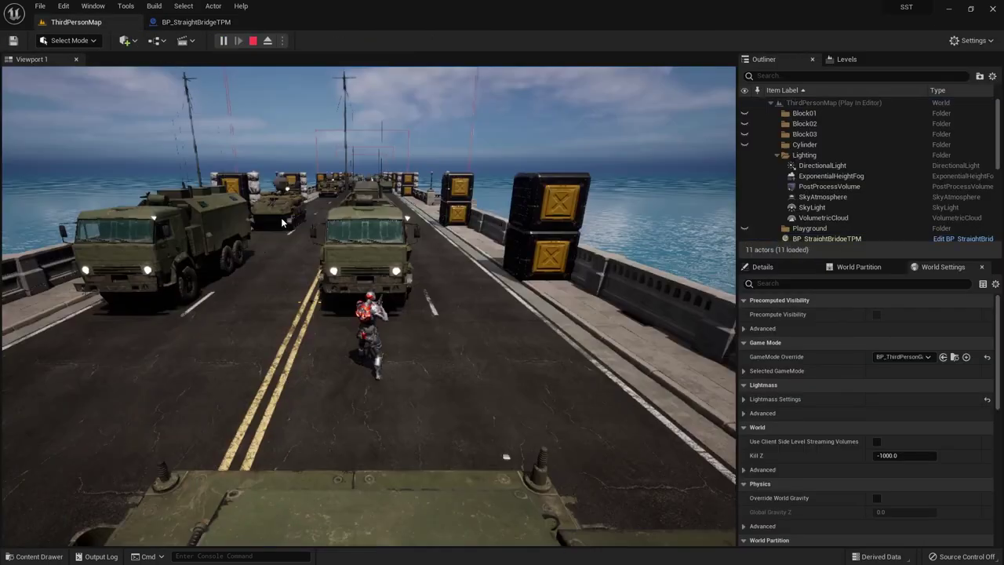
click(281, 217)
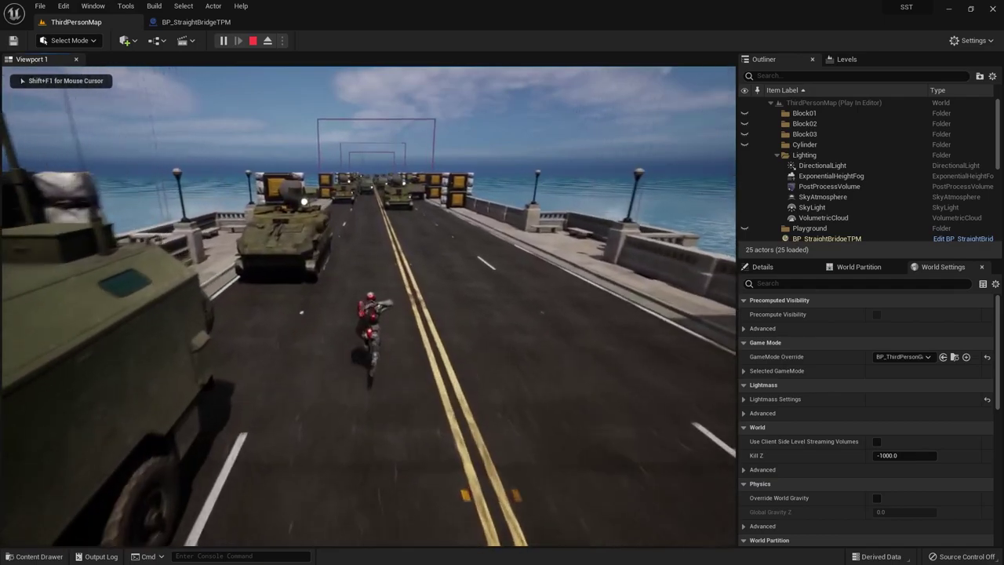
key(w)
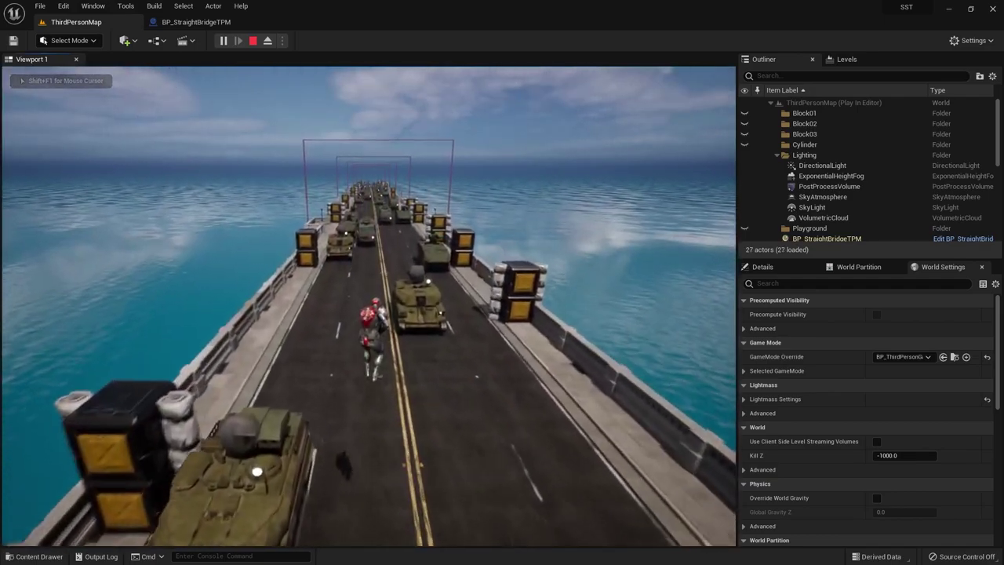
key(Escape)
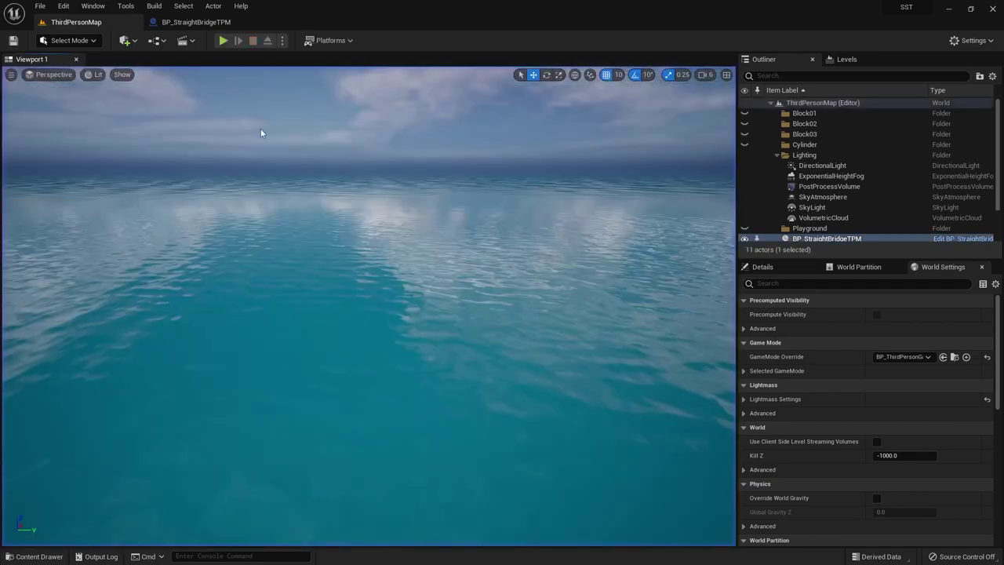
- Change the vector's X to -1.0 and recompile the bridge blueprint
click(200, 22)
click(294, 324)
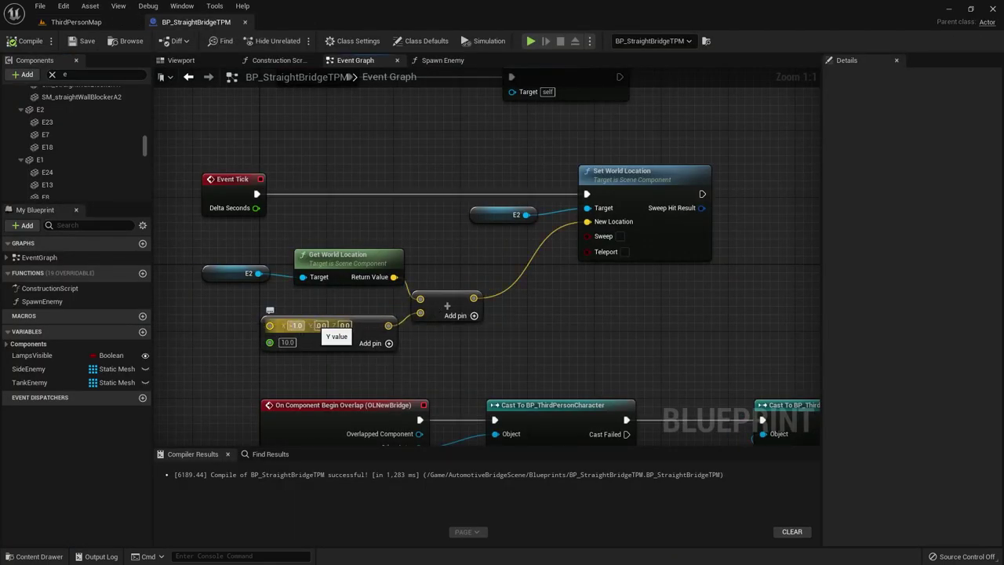
key(Return)
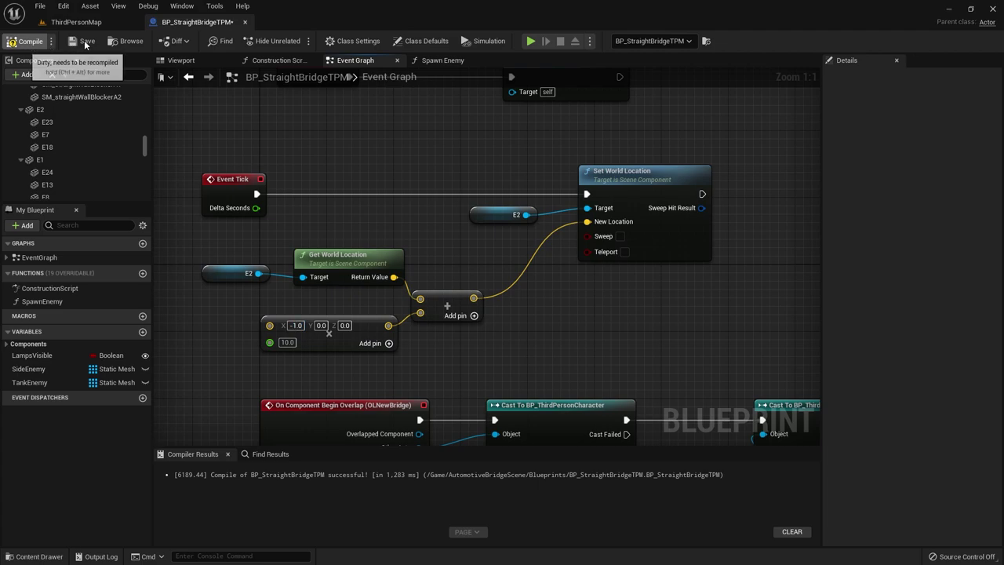
click(85, 41)
- Play-test ThirdPersonMap again, then return to the bridge blueprint
click(74, 22)
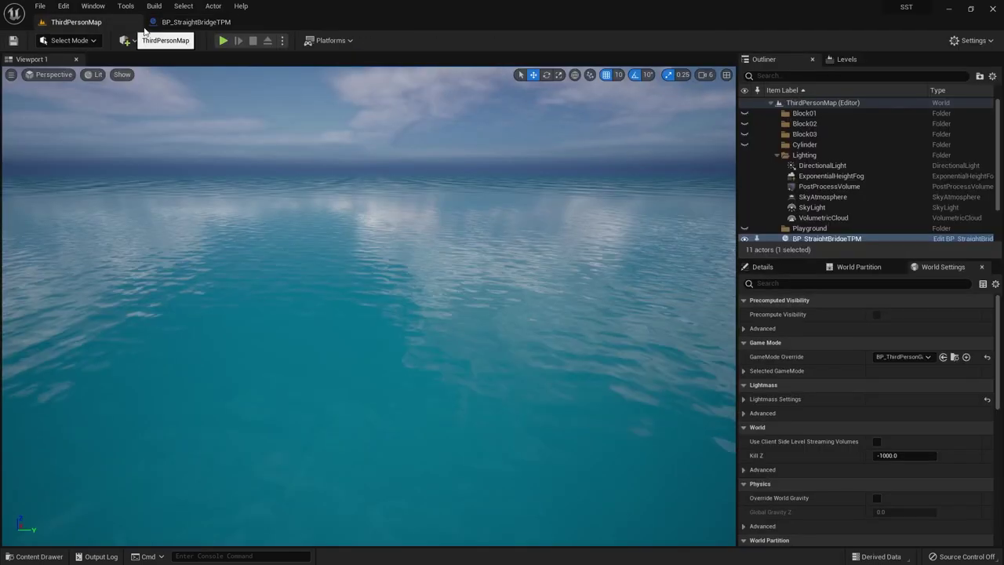
click(221, 44)
click(298, 265)
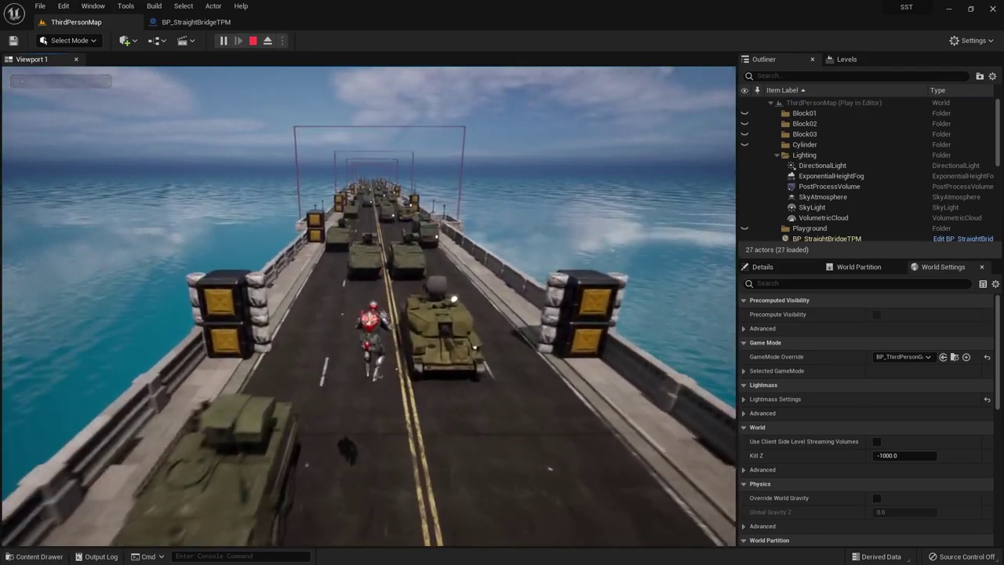
key(Escape)
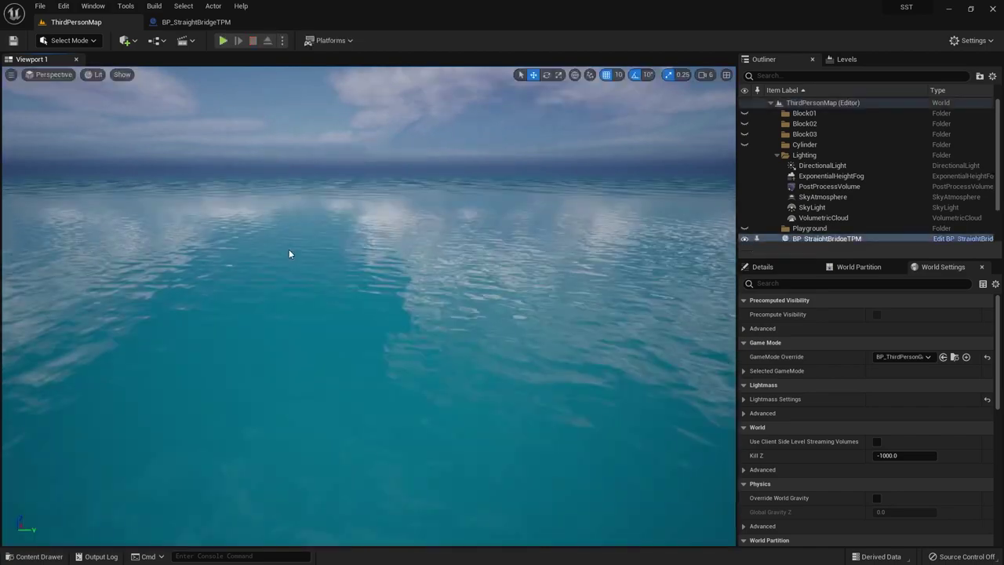
click(196, 22)
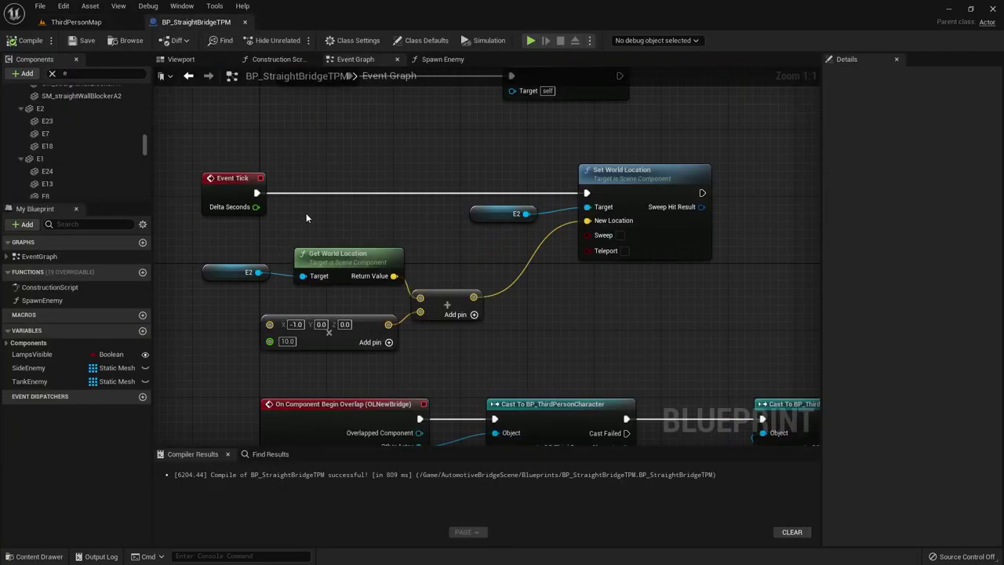
- Select the whole E2 movement node group and nudge it right
scroll(306, 218, down, 3)
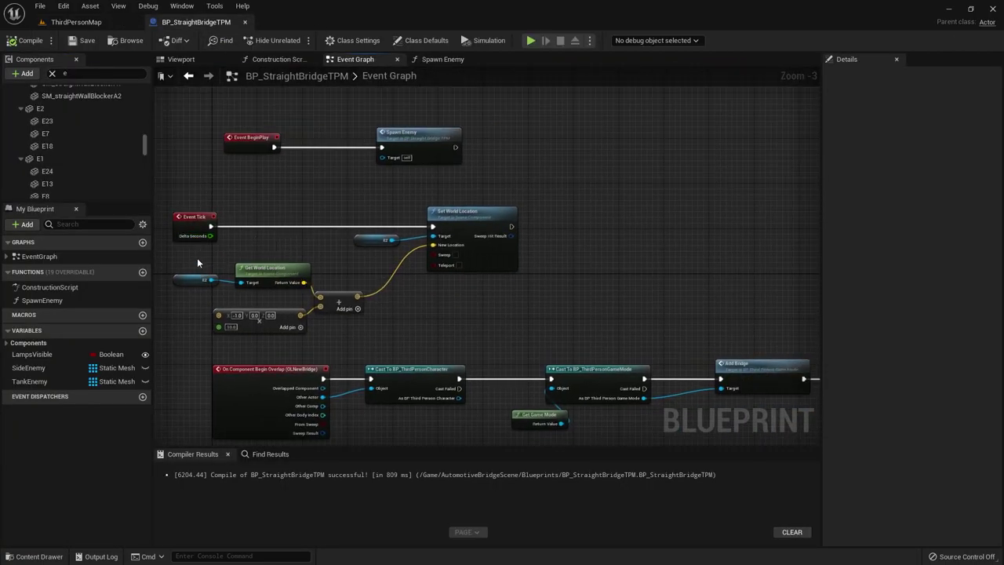
drag(186, 258, 365, 331)
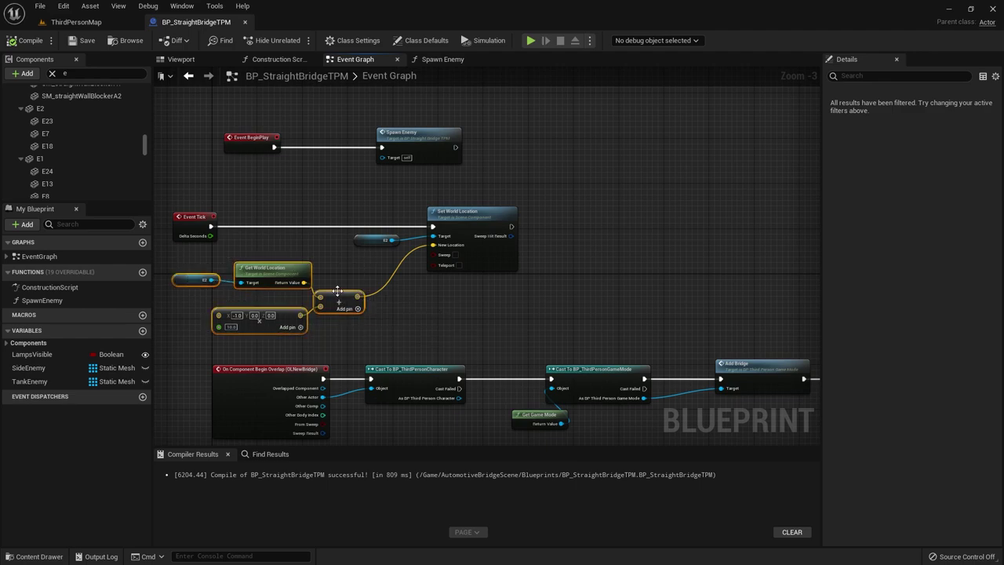
drag(337, 291, 398, 286)
drag(263, 197, 528, 336)
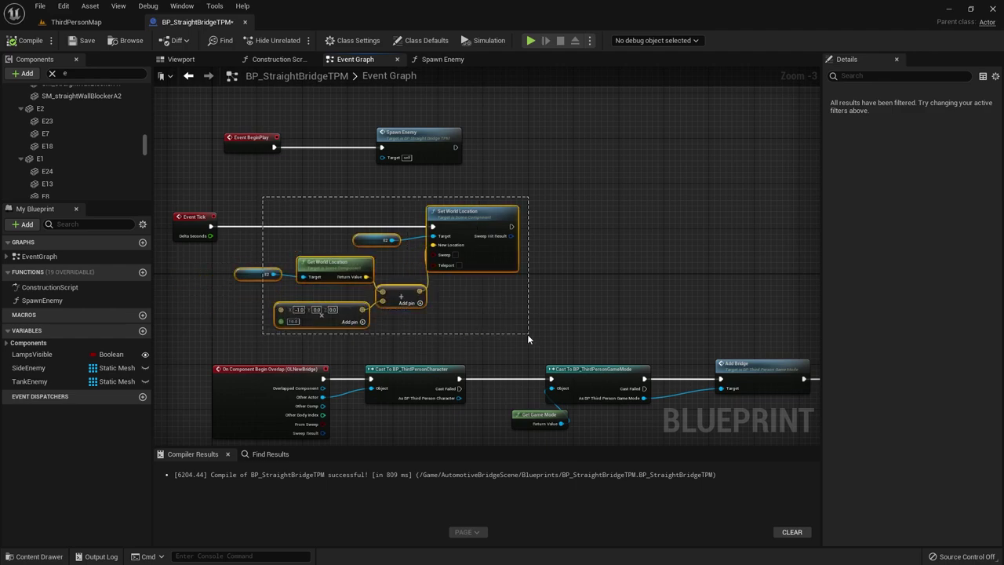
right_drag(528, 338, 601, 288)
- Move the Spawn Enemy call upward and the Event Tick group up and right
scroll(287, 205, down, 2)
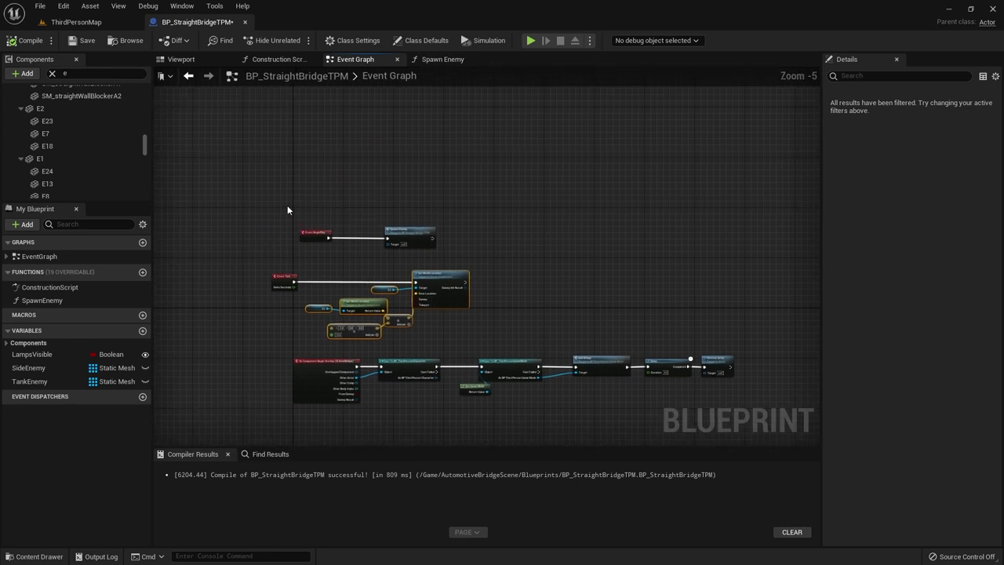
click(408, 231)
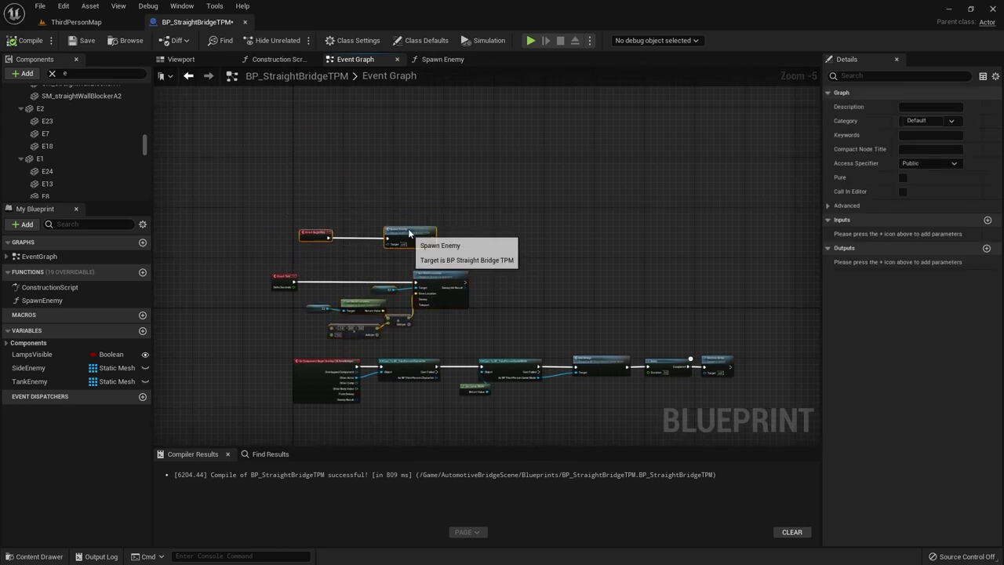
drag(408, 231, 406, 164)
drag(258, 240, 444, 339)
drag(444, 285, 466, 240)
scroll(383, 250, up, 3)
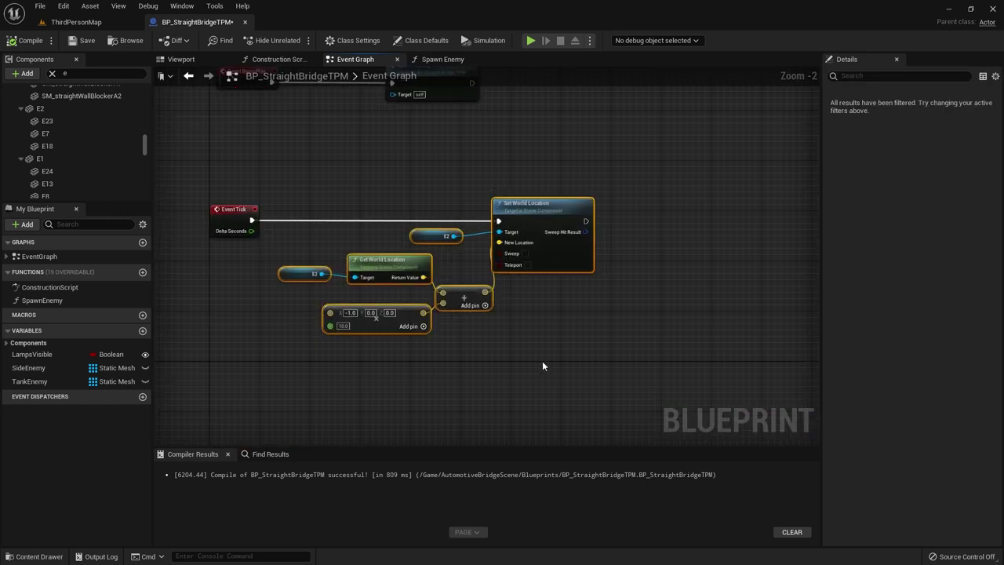
right_drag(542, 362, 427, 325)
- Paste a copy of the E2 movement group and align it right of the original
key(ctrl+v)
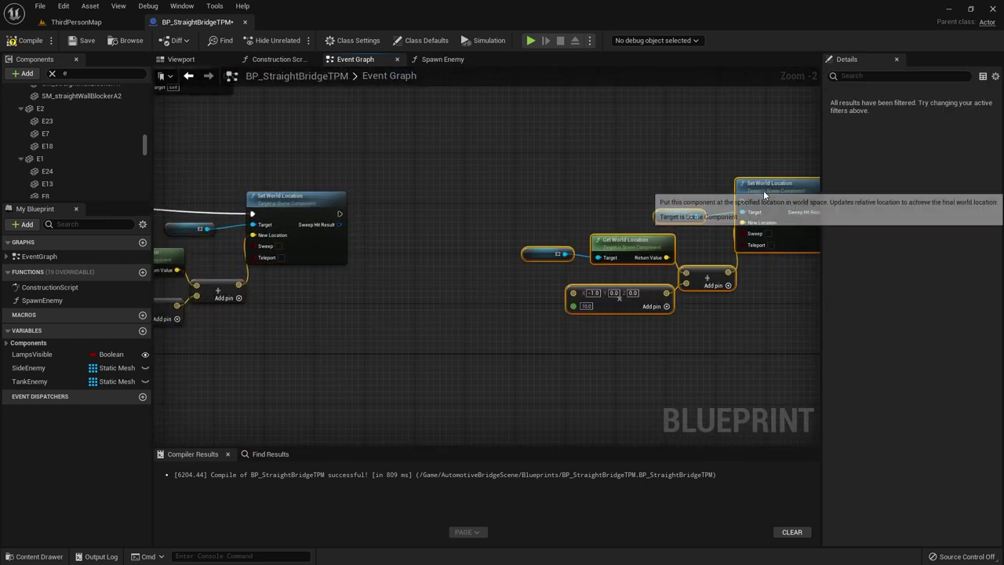
drag(763, 190, 625, 217)
key(ctrl+z)
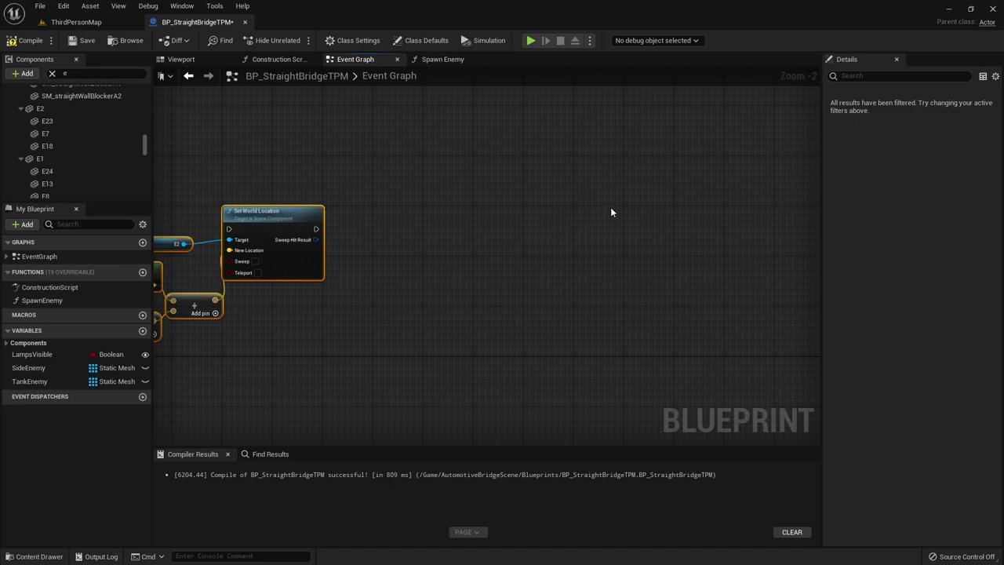
key(ctrl+v)
mouse_move(691, 158)
mouse_down()
mouse_move(617, 266)
mouse_move(612, 228)
mouse_move(790, 178)
mouse_move(688, 227)
mouse_up()
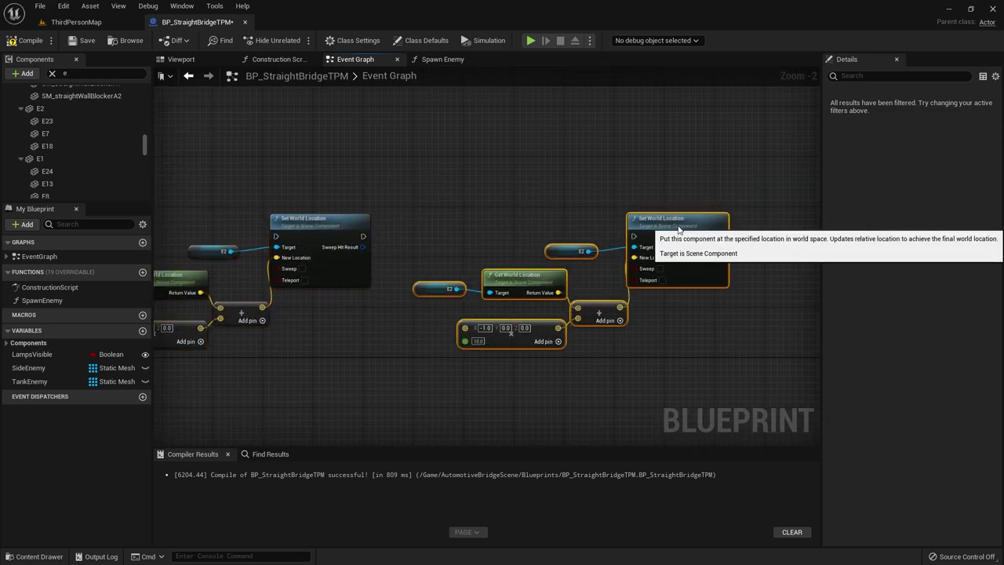
mouse_move(394, 249)
right_down()
mouse_move(596, 246)
mouse_move(342, 238)
right_up()
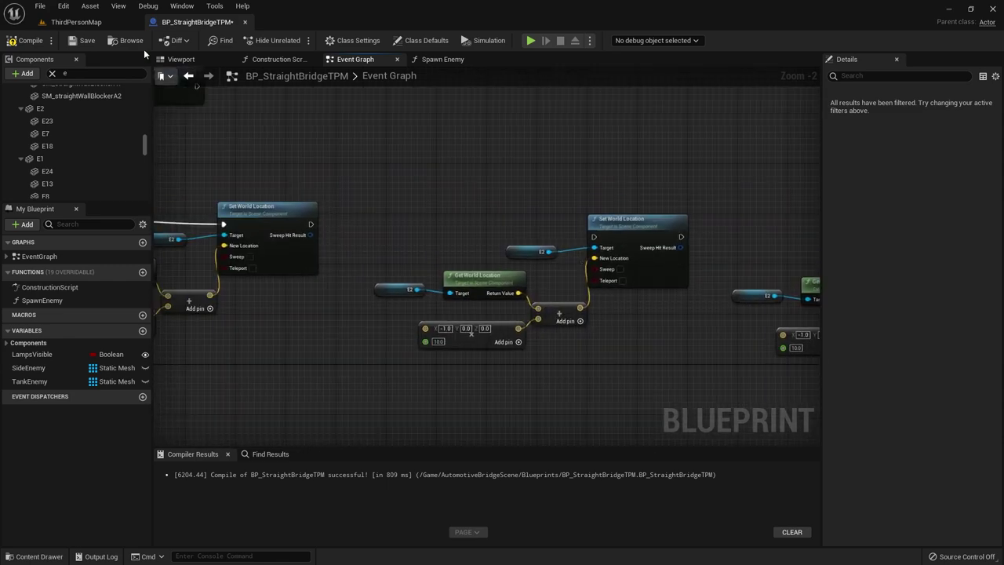
- Check the E1, E2 and E3 enemy blocks in the Viewport, then return to the Event Graph
click(183, 61)
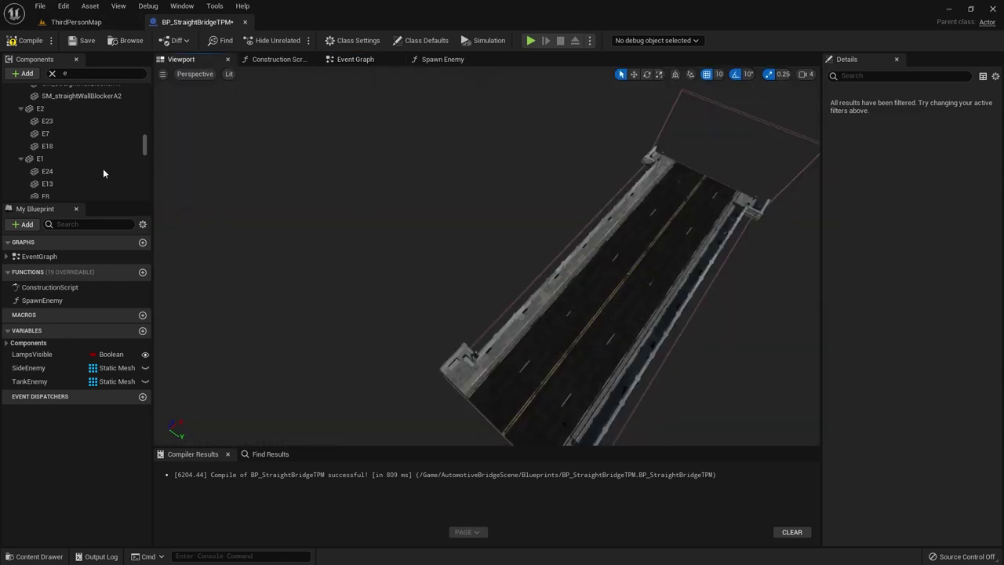
click(39, 158)
click(47, 110)
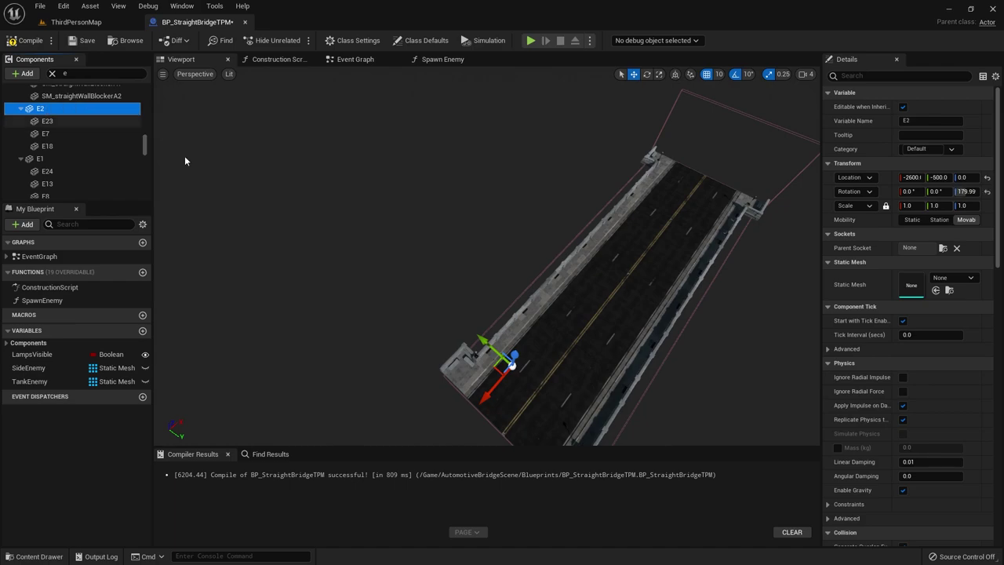
scroll(62, 124, down, 5)
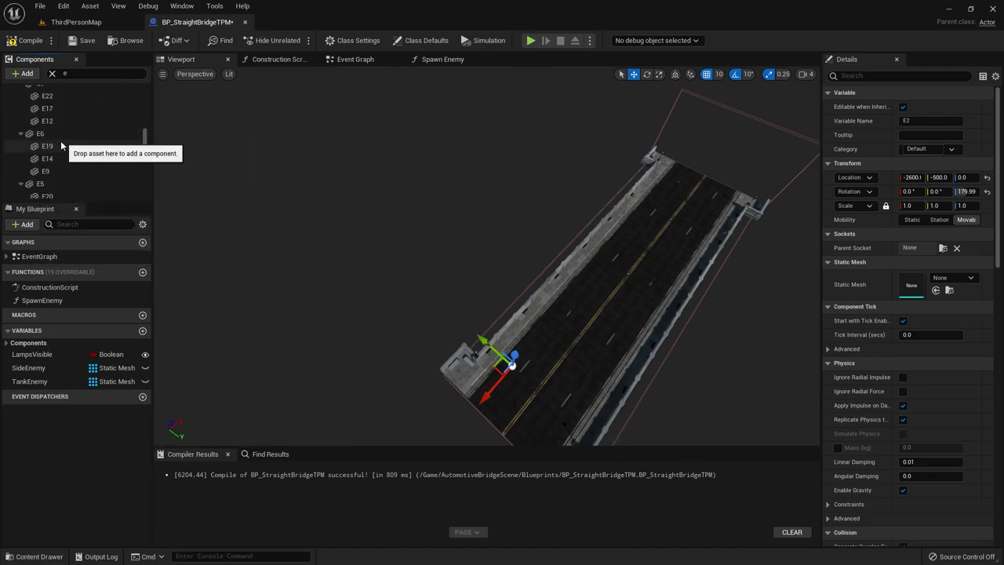
scroll(62, 143, up, 2)
click(55, 134)
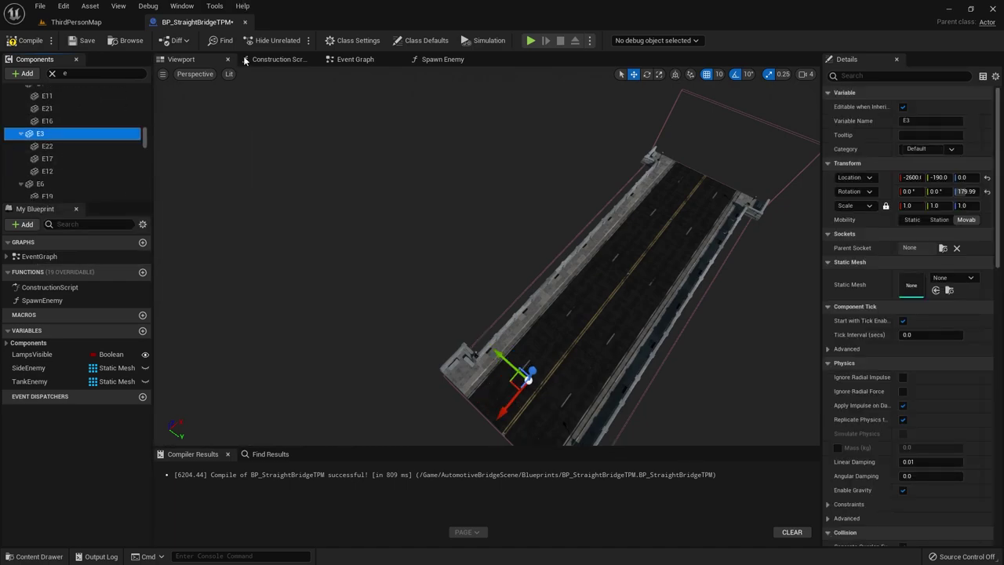
click(444, 61)
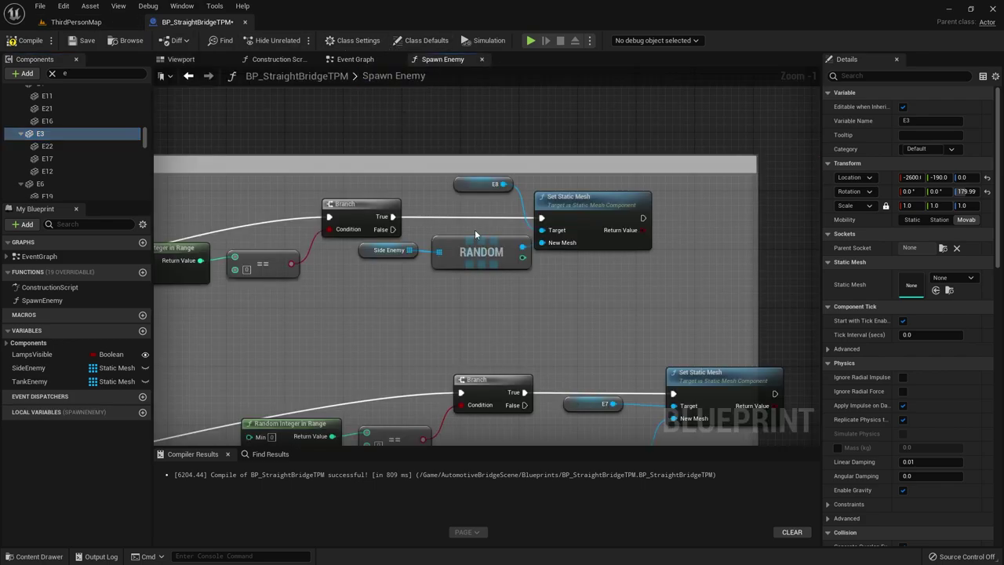
click(369, 61)
- Retarget the copied group's E2 getters to E3 and delete the extra E3 node
drag(77, 135, 440, 206)
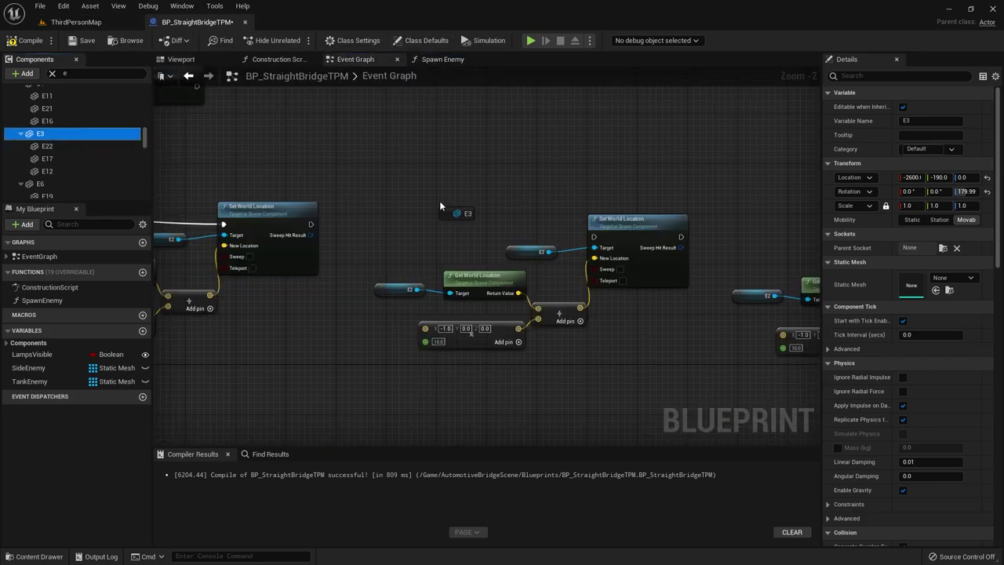
drag(525, 249, 514, 254)
drag(73, 135, 371, 248)
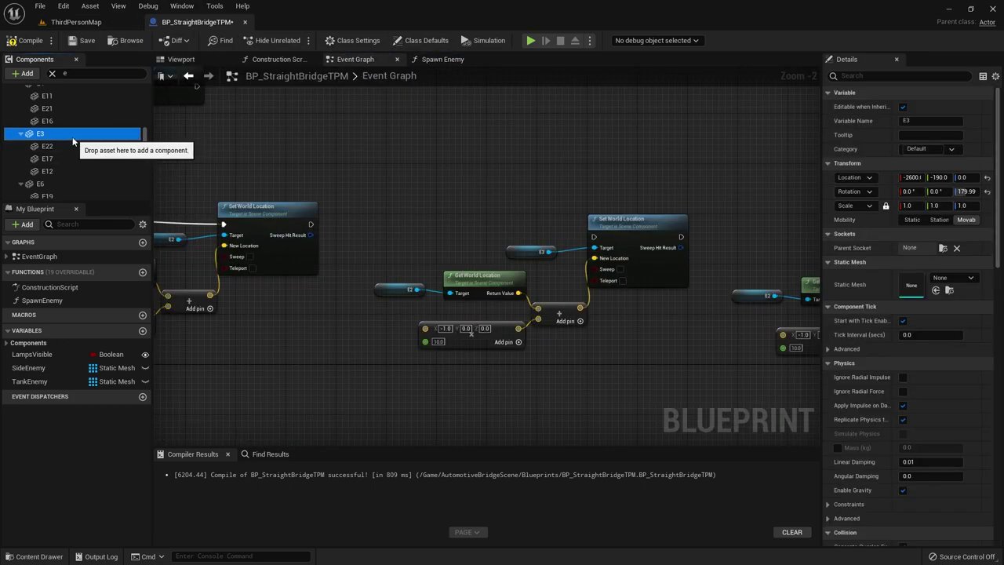
drag(398, 290, 398, 290)
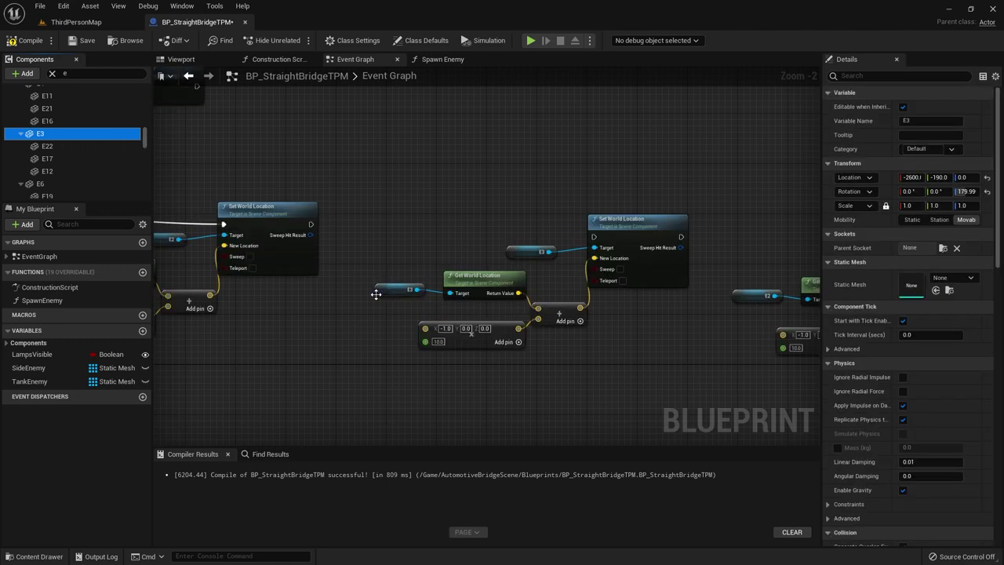
drag(73, 135, 464, 235)
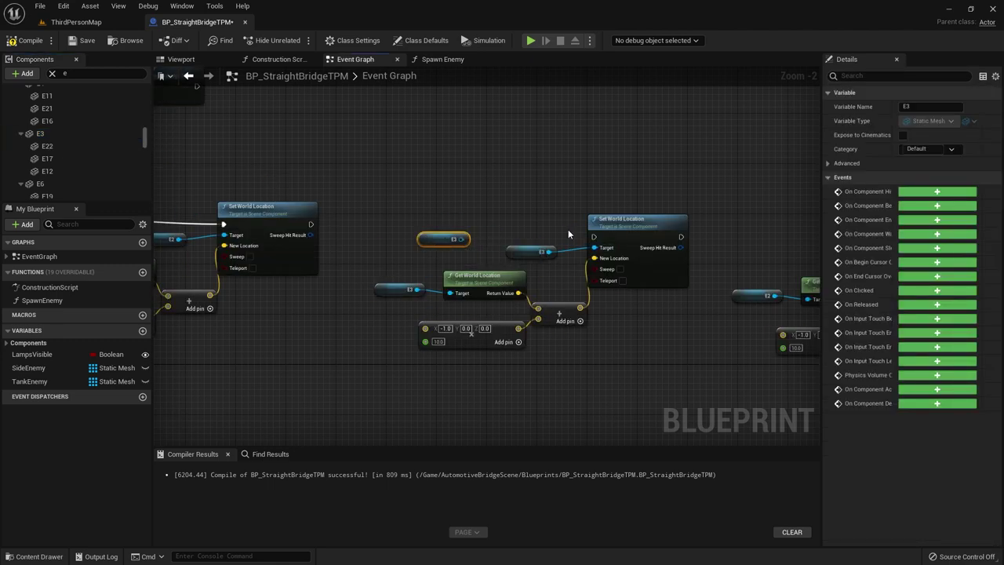
scroll(538, 244, up, 2)
key(Delete)
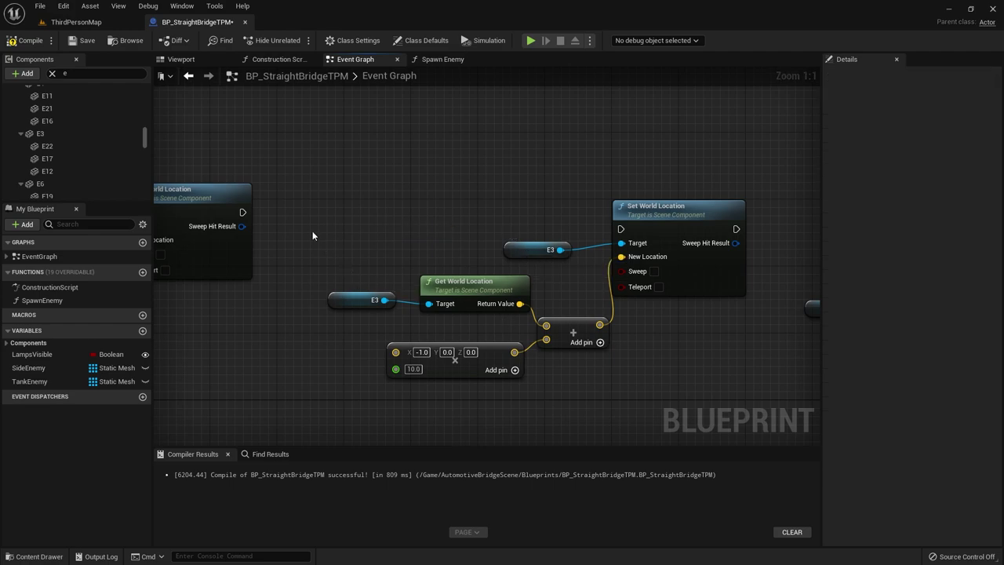
- Chain the E3 move after the first Set World Location and nudge its nodes up
drag(242, 212, 621, 229)
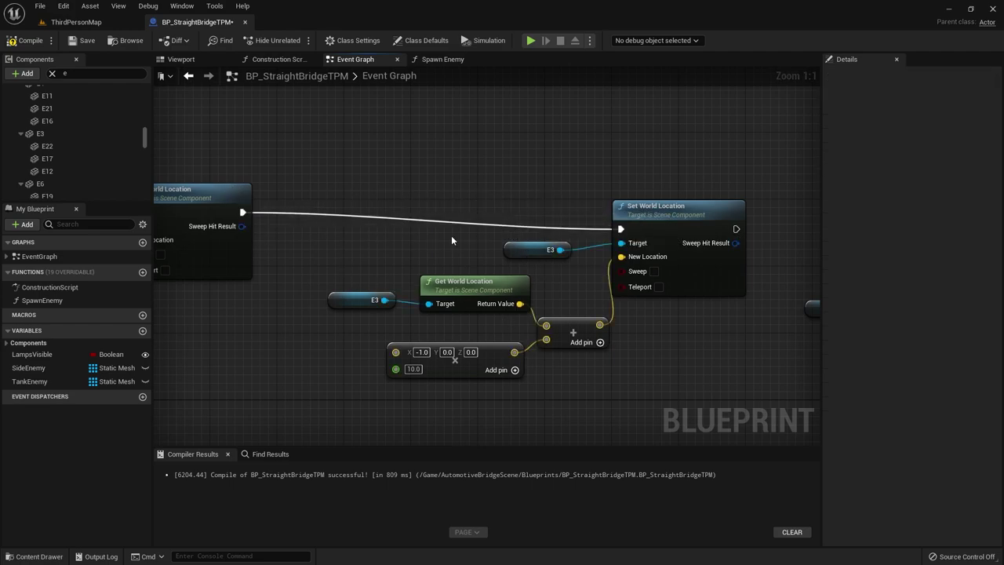
drag(318, 196, 704, 418)
drag(627, 197, 628, 182)
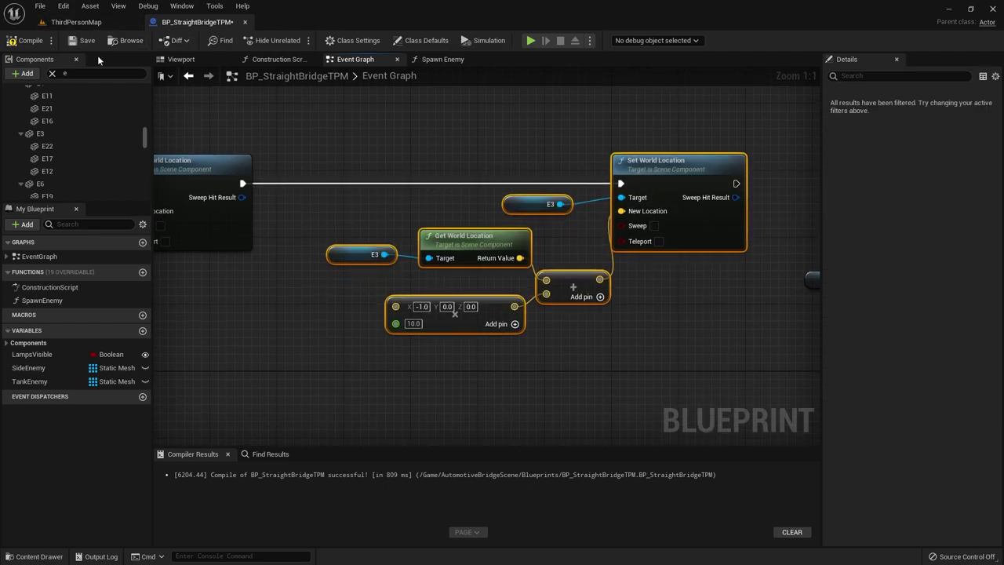
- Check the E6 and E4 enemy blocks in the Viewport before returning to the Event Graph
click(190, 61)
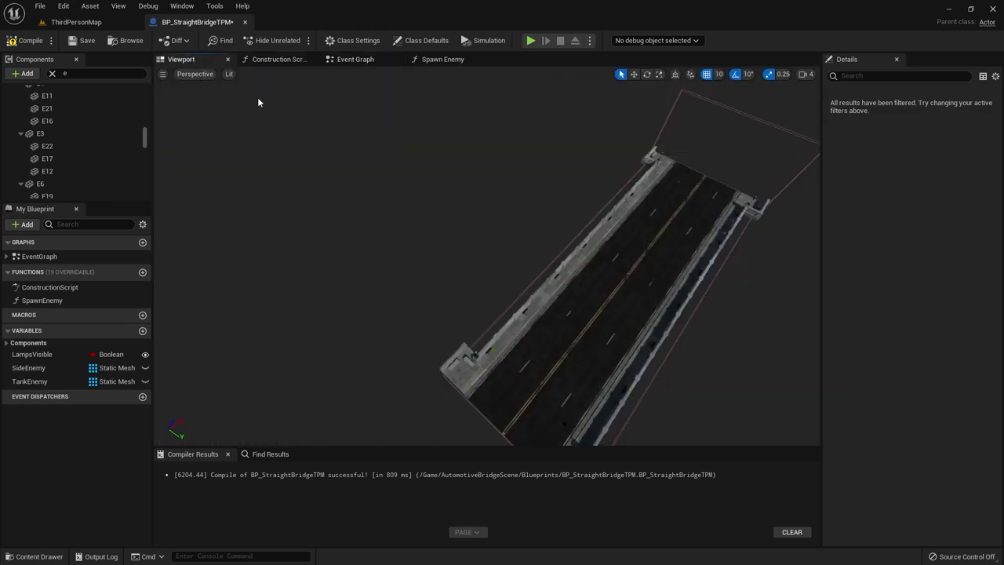
click(49, 187)
scroll(47, 157, up, 2)
click(41, 133)
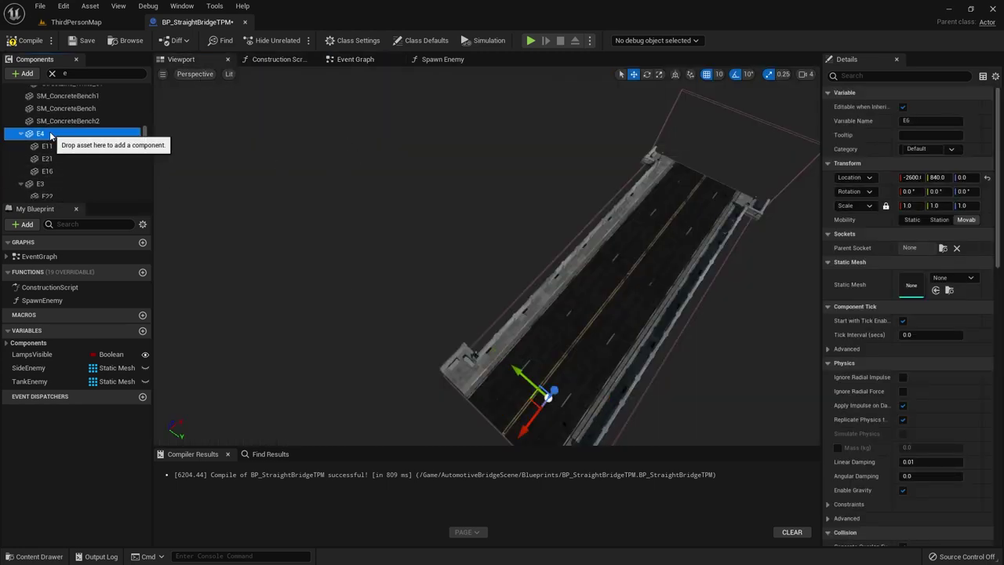
click(356, 59)
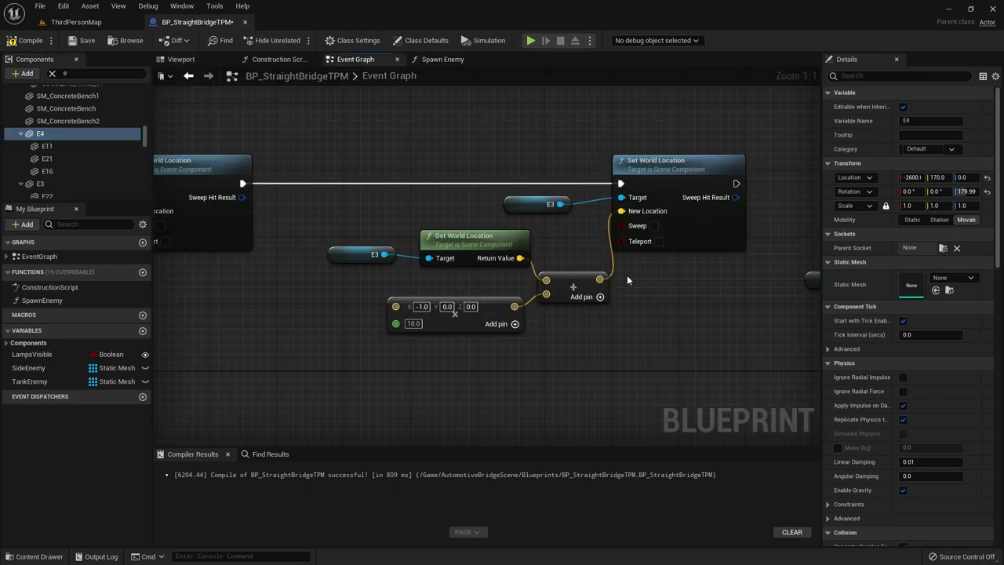
- Retarget the next copy to E4, chain it after E3's Set World Location, and tidy the nodes
drag(89, 136, 595, 246)
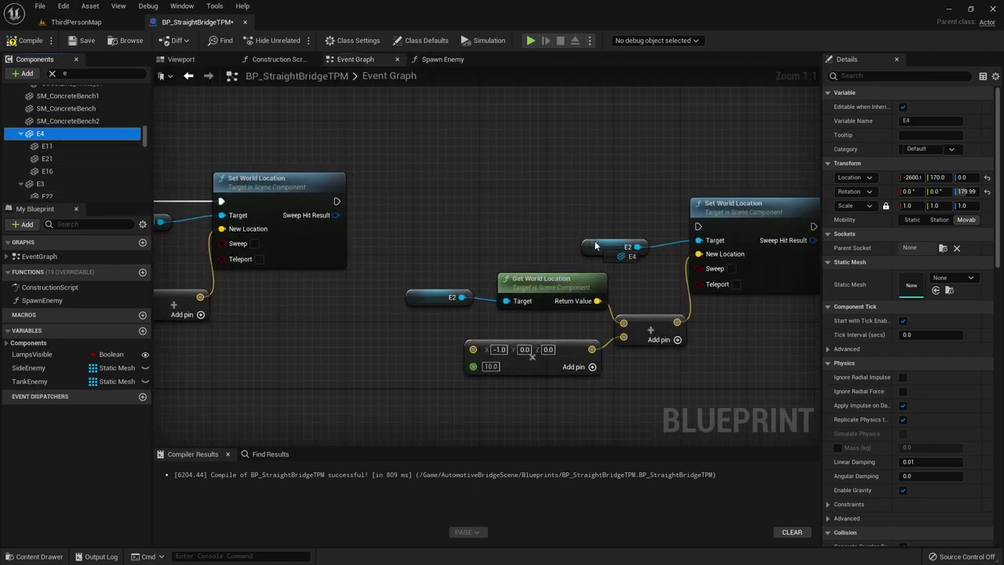
drag(70, 138, 499, 288)
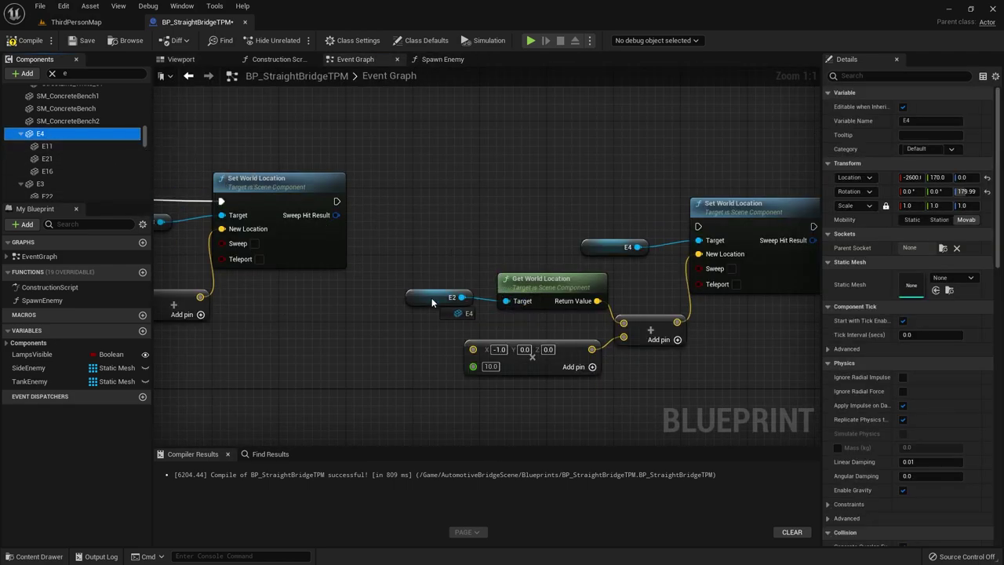
drag(431, 297, 433, 297)
drag(341, 202, 698, 227)
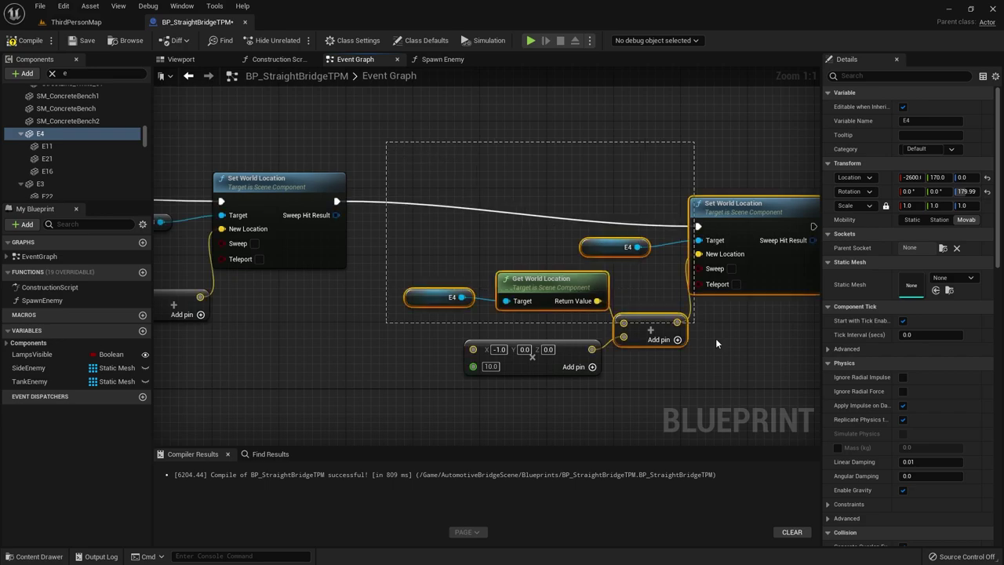
drag(385, 145, 716, 349)
scroll(731, 287, down, 3)
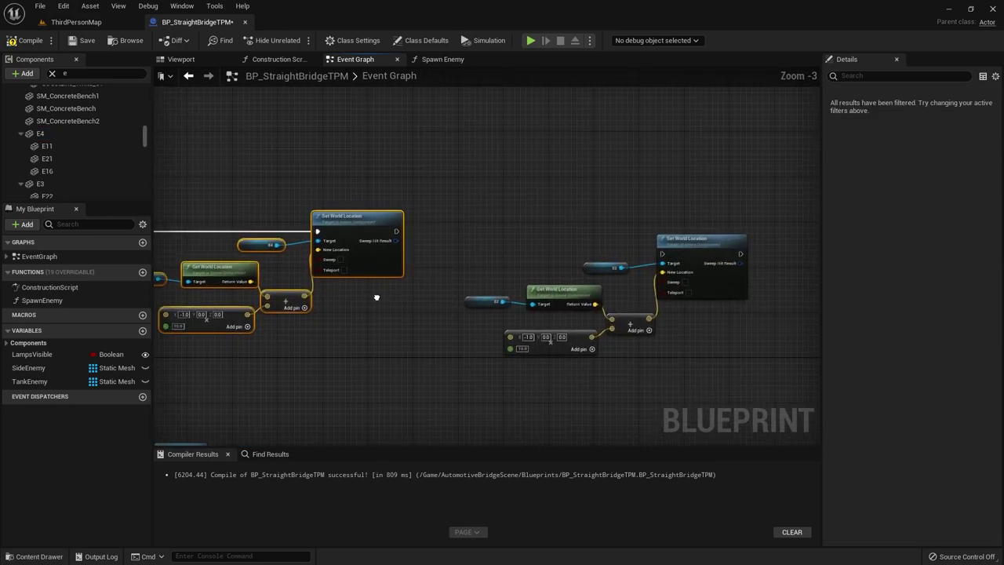
drag(480, 220, 592, 291)
drag(679, 255, 651, 238)
click(267, 200)
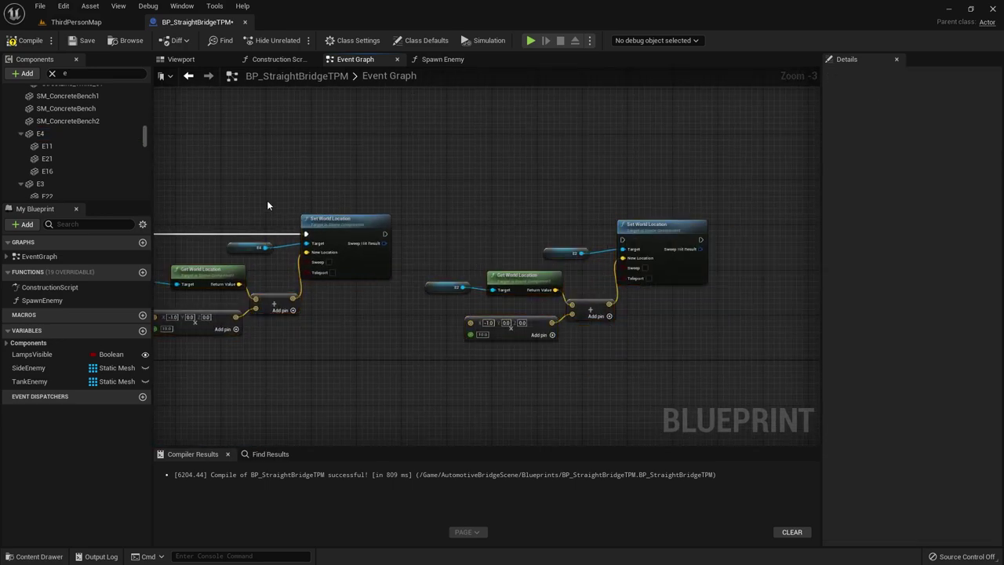
scroll(96, 174, down, 5)
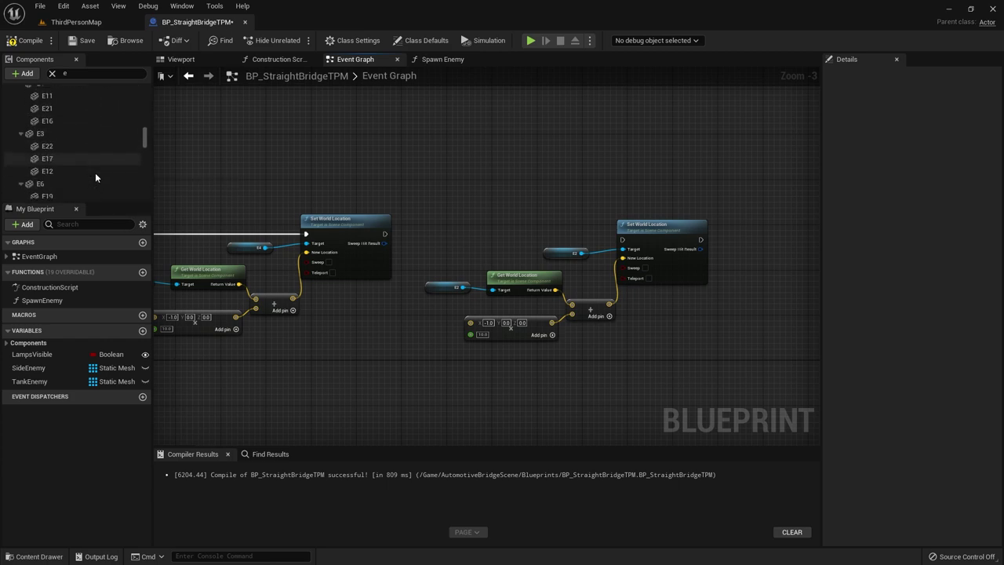
- Add E5's move chain after the previous block's Set World Location, then compile and save
drag(43, 170, 439, 287)
scroll(451, 276, up, 3)
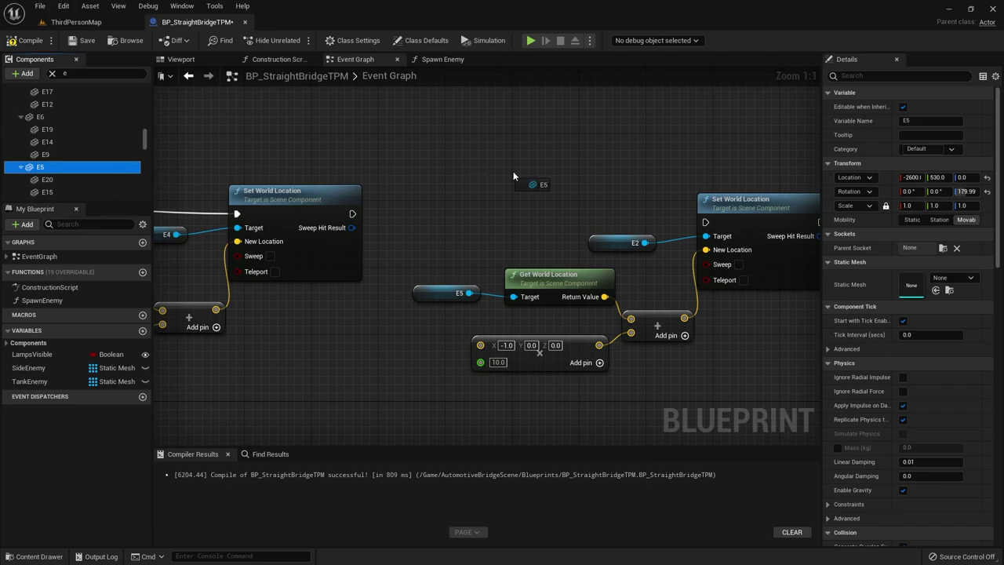
drag(353, 213, 705, 222)
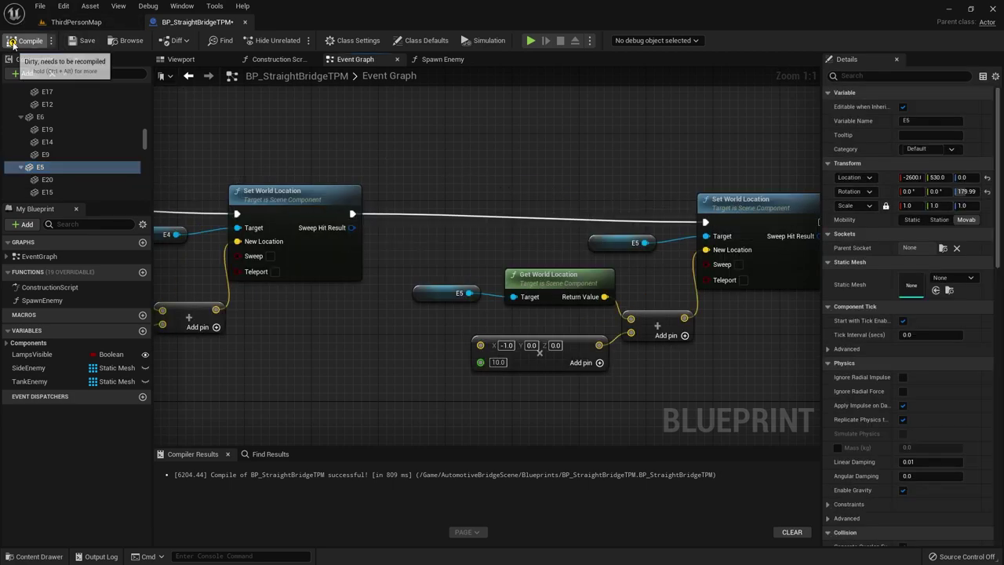
click(80, 41)
- Play-test the ThirdPersonMap, running forward and watching the vehicles from above, then stop
click(77, 22)
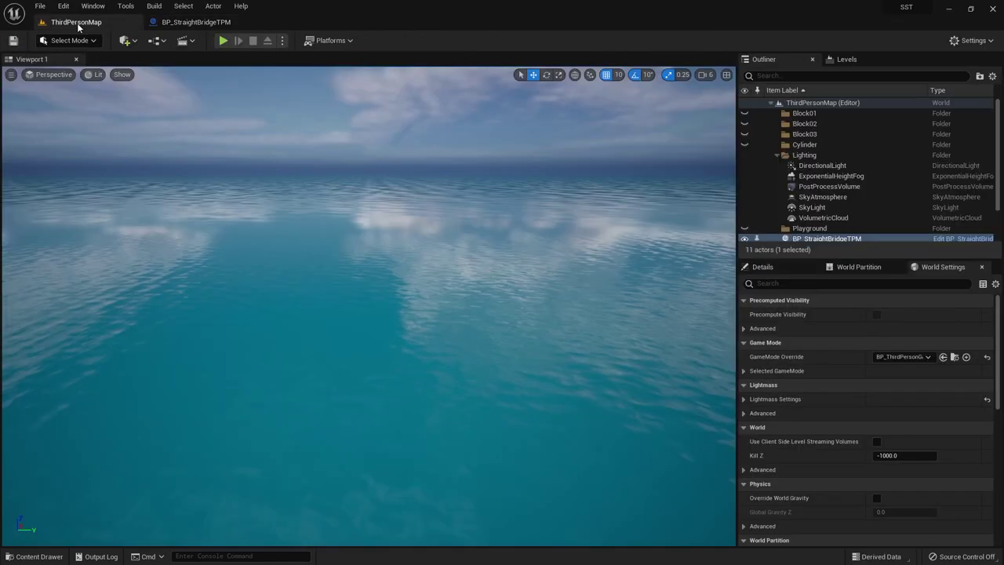
click(224, 41)
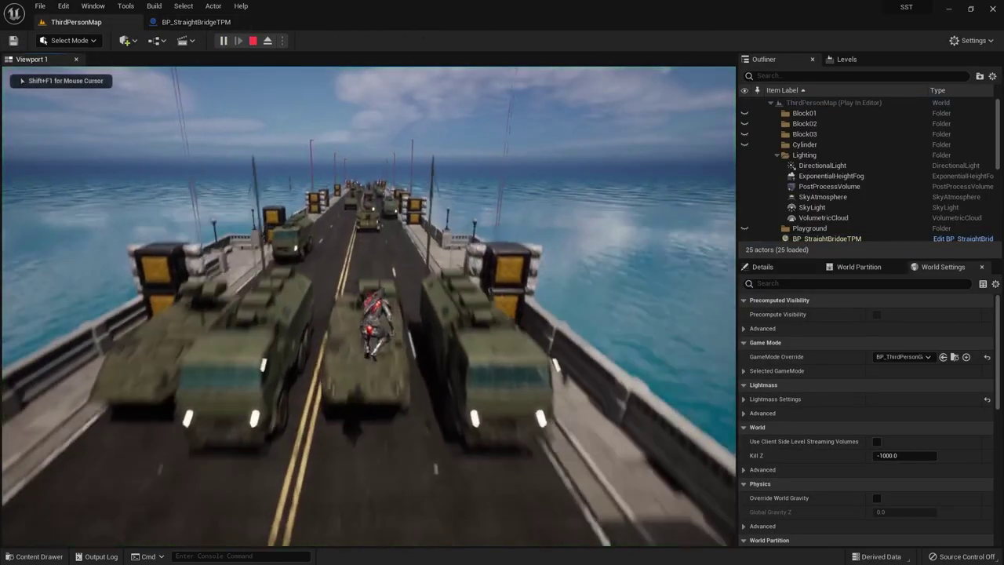
key(w)
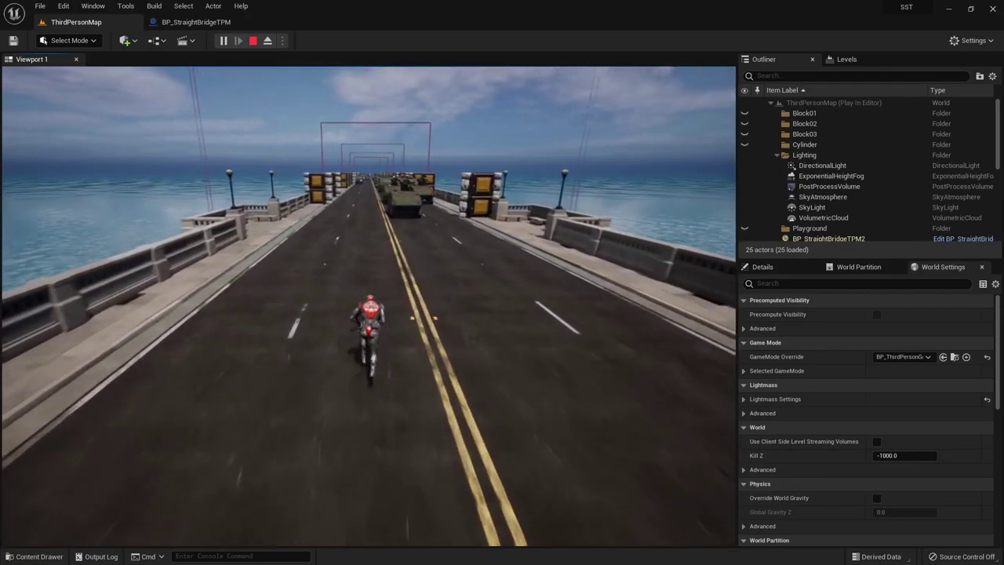
key(shift+F1)
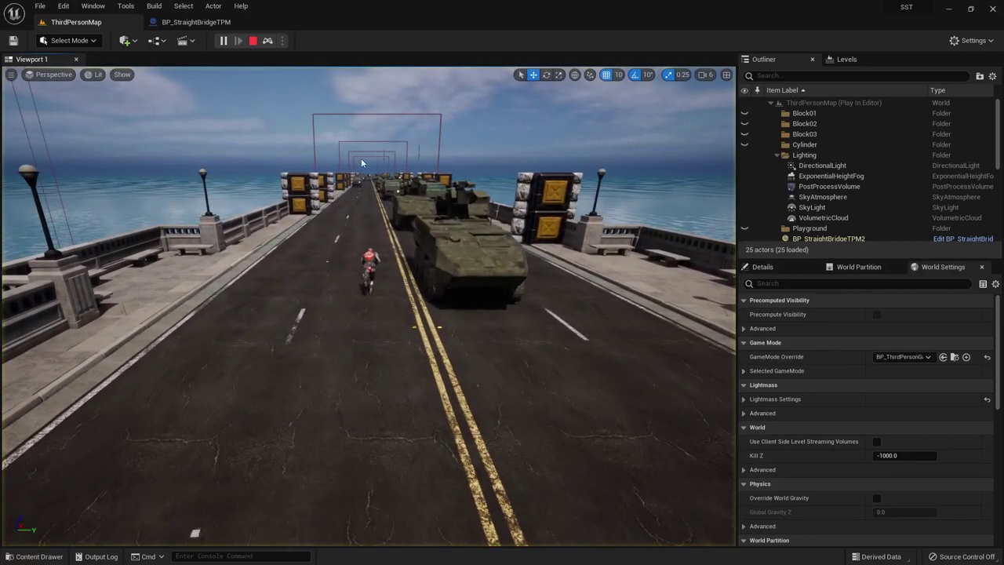
click(361, 158)
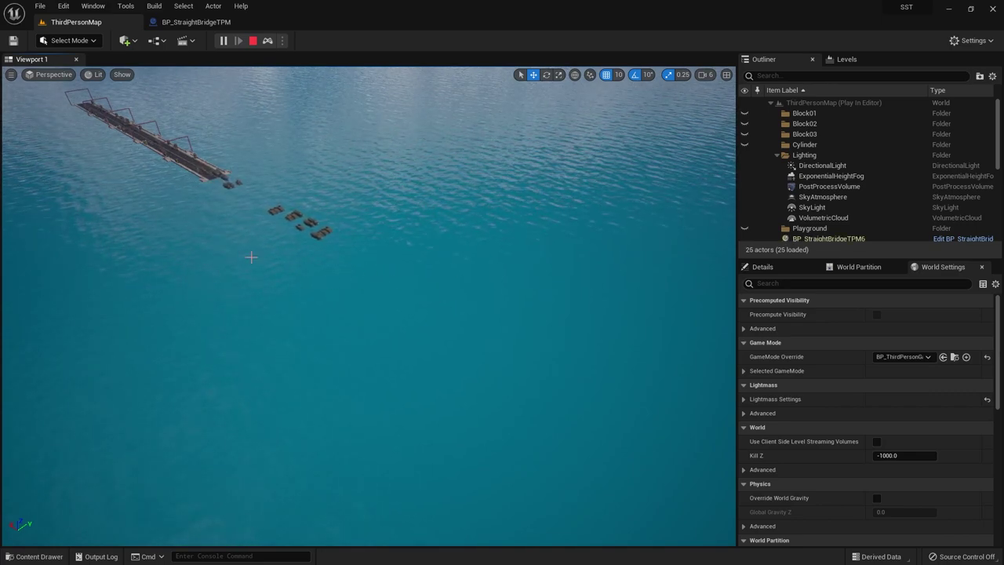
click(253, 40)
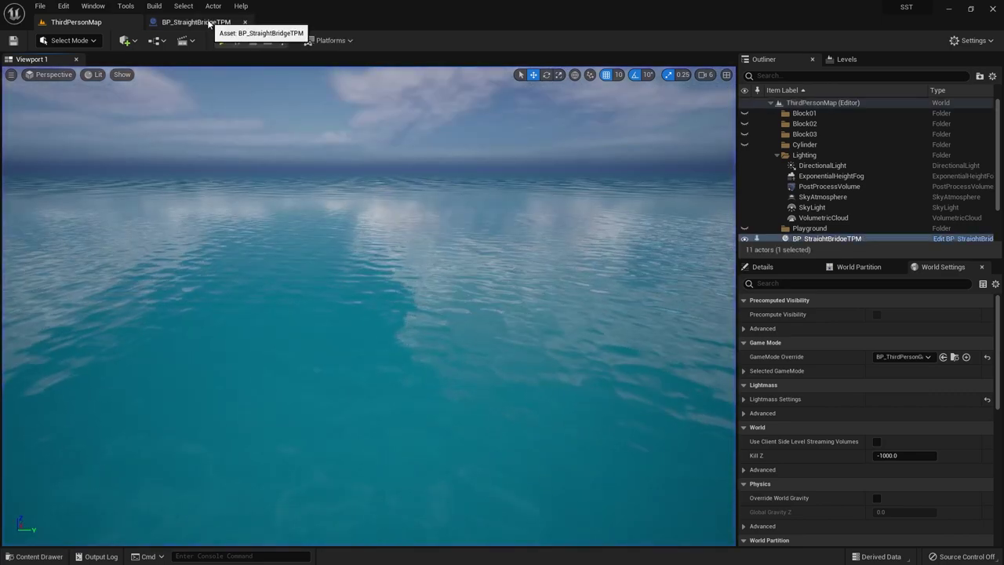
- Inspect the bridge in BP_StraightBridgeTPM's 3D preview, looking down its length
click(196, 22)
scroll(530, 249, down, 1)
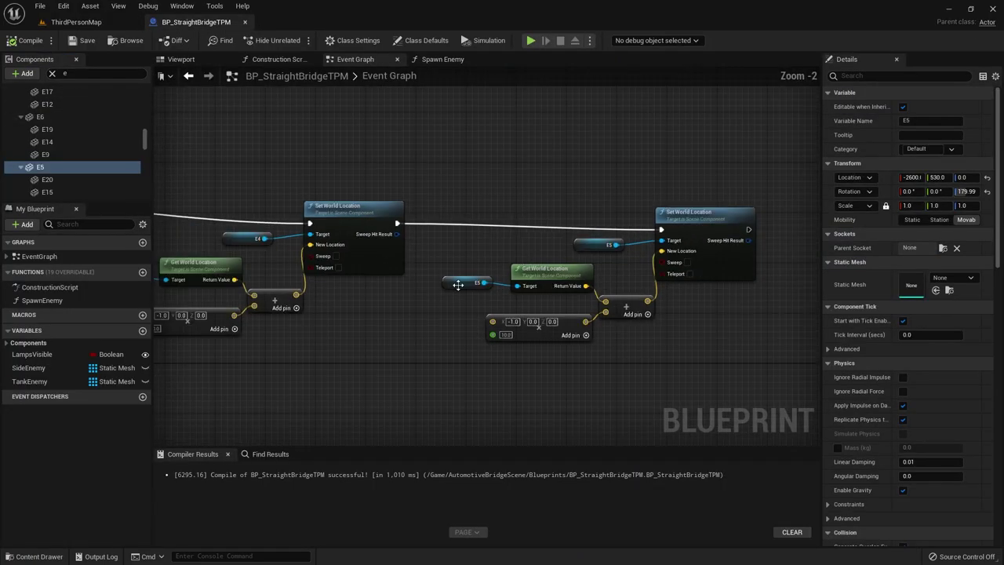
scroll(459, 284, down, 2)
scroll(451, 306, down, 1)
scroll(445, 320, down, 1)
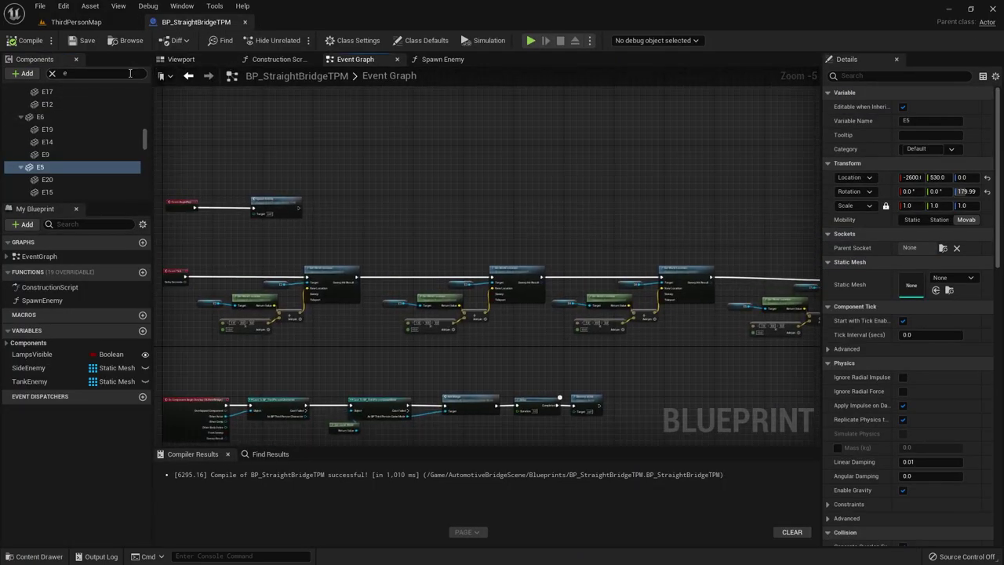
click(174, 61)
right_drag(437, 314, 470, 313)
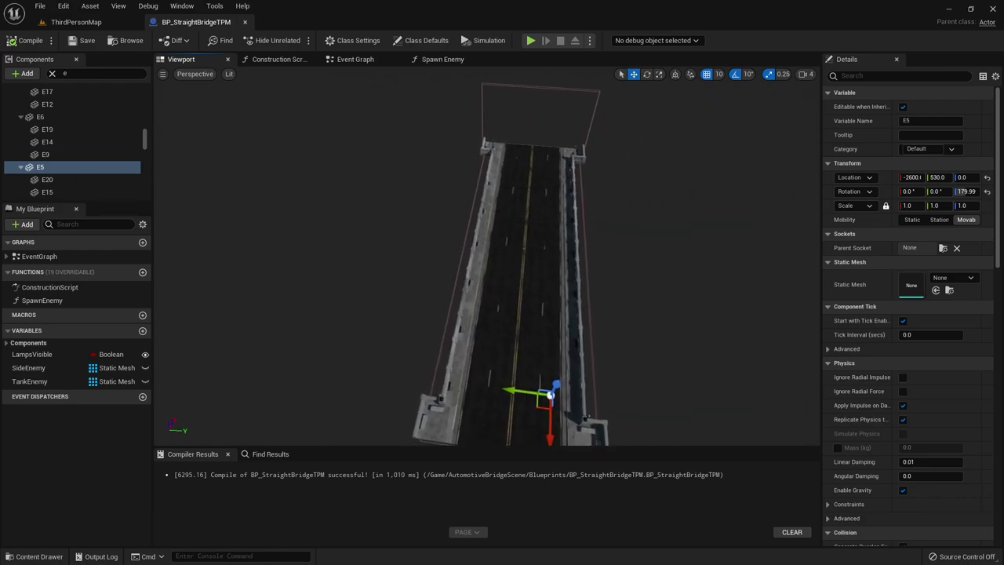
right_drag(376, 265, 376, 235)
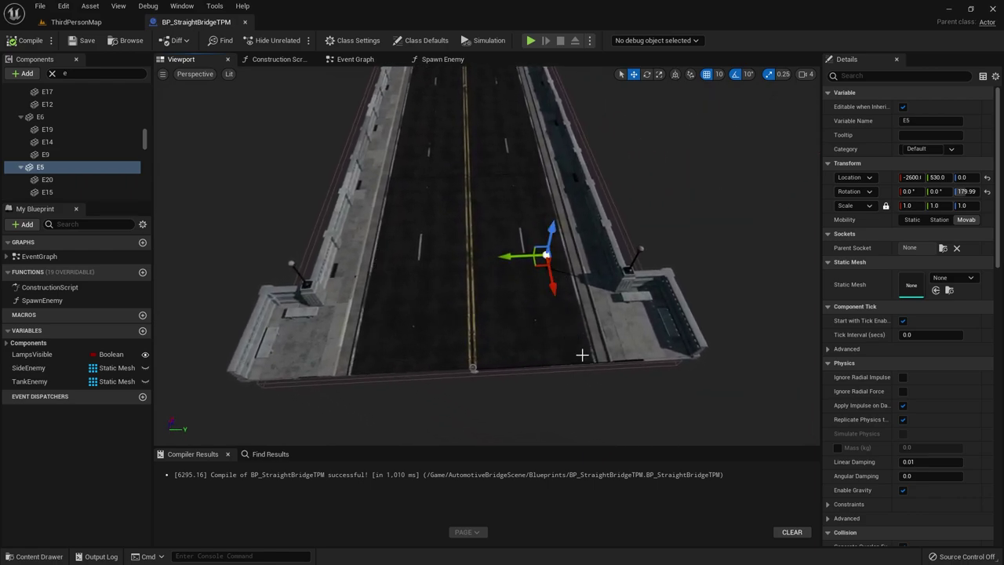
click(440, 60)
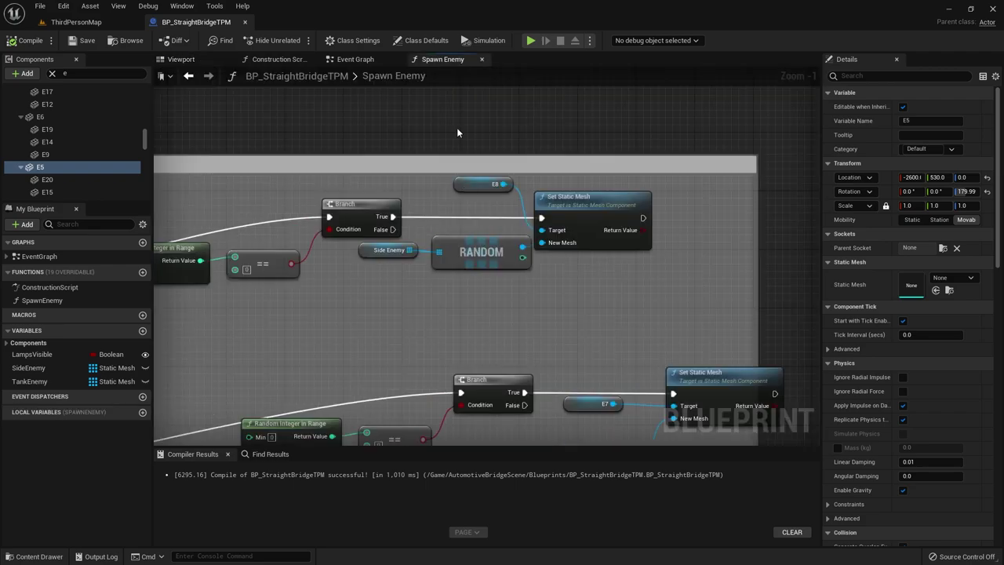
click(196, 60)
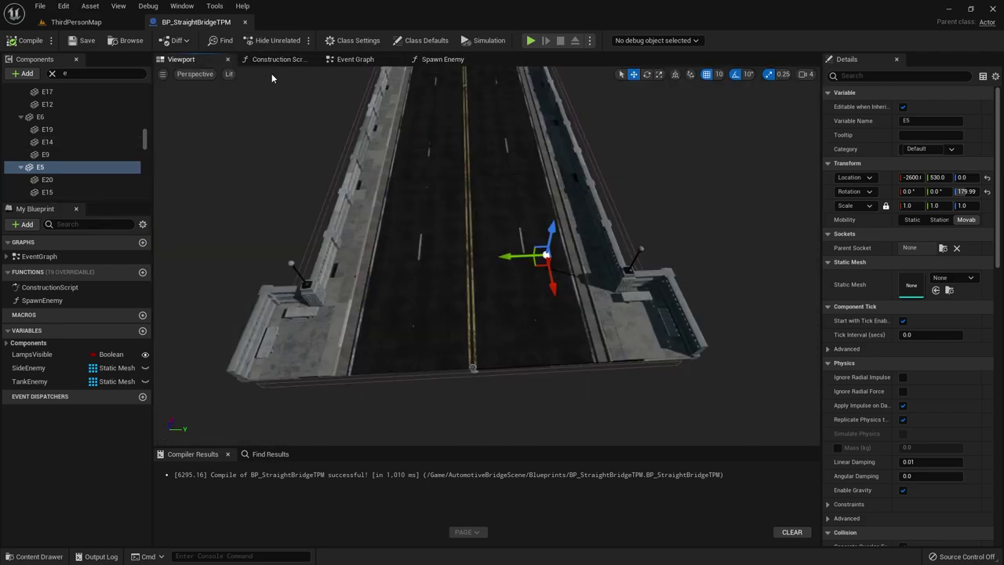
- Change E2's forward multiplier from 10.0 to 20.0 and compile the blueprint
click(364, 59)
scroll(403, 313, up, 4)
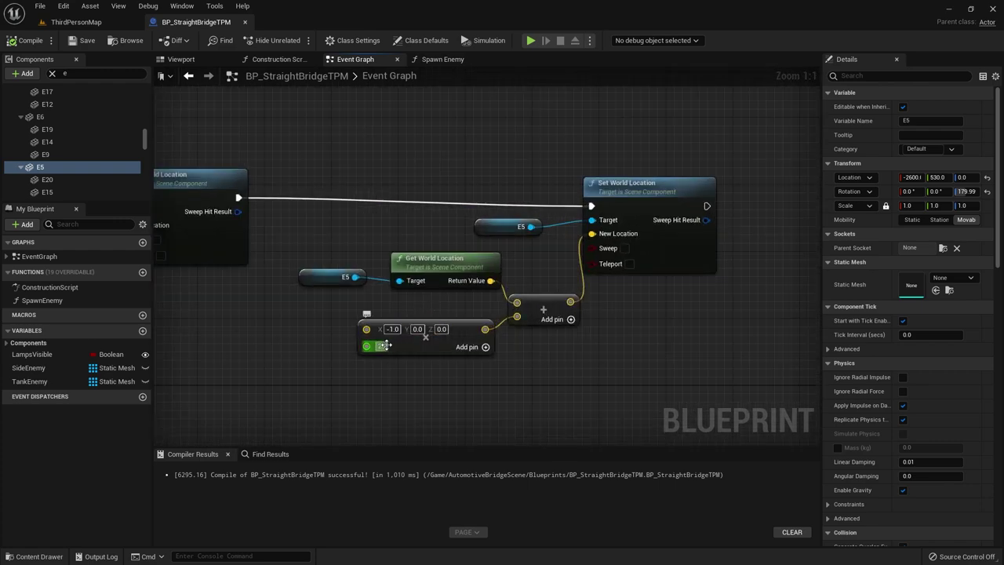
right_drag(384, 345, 266, 347)
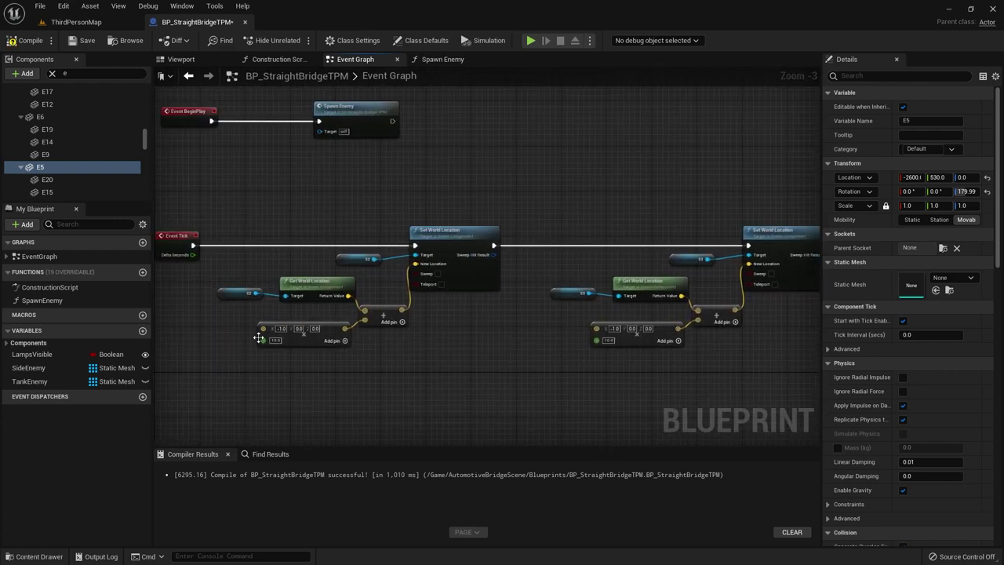
click(267, 340)
text(20)
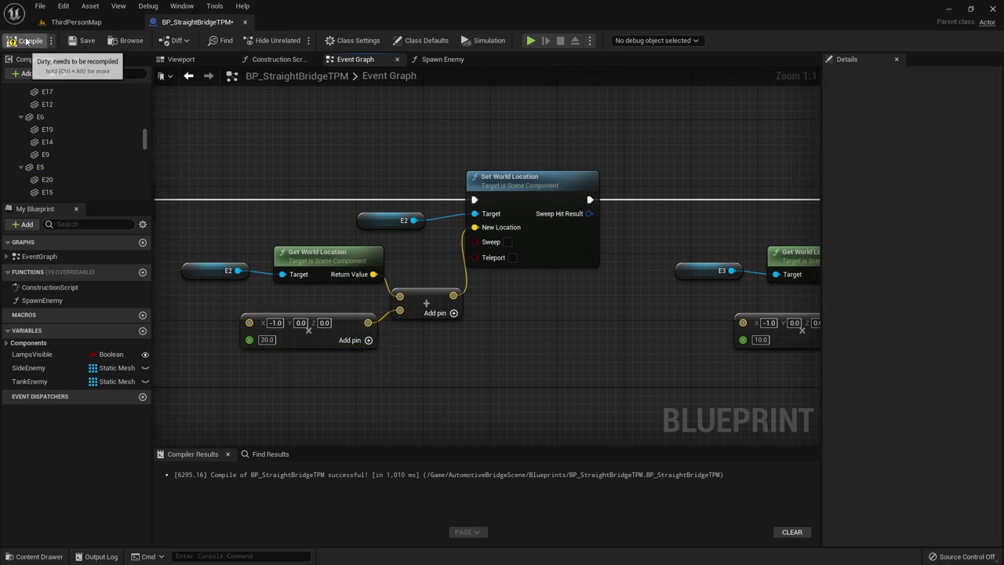
click(84, 41)
- Play the level and run the character along the bridge, switching lanes among advancing vehicles
click(76, 22)
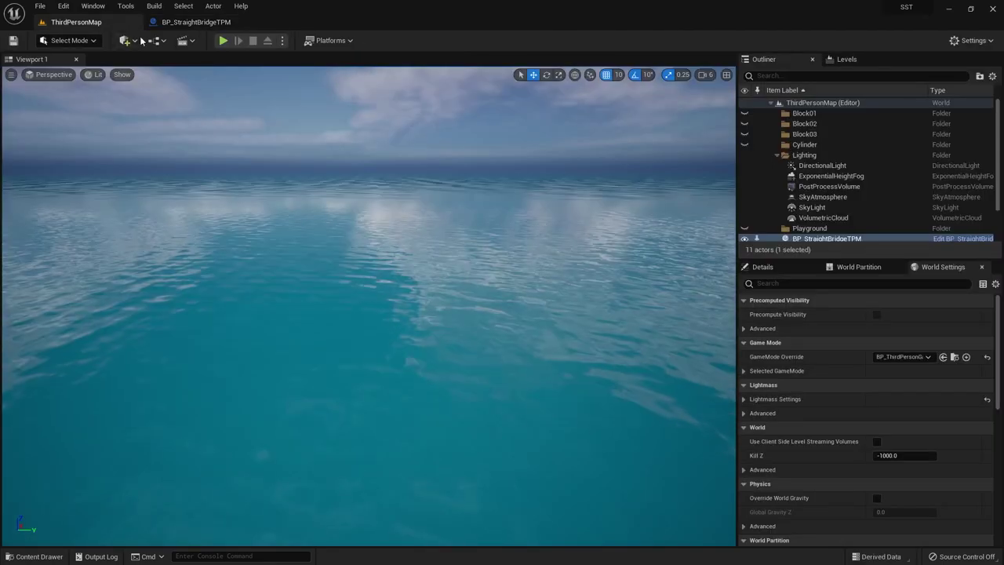
click(220, 40)
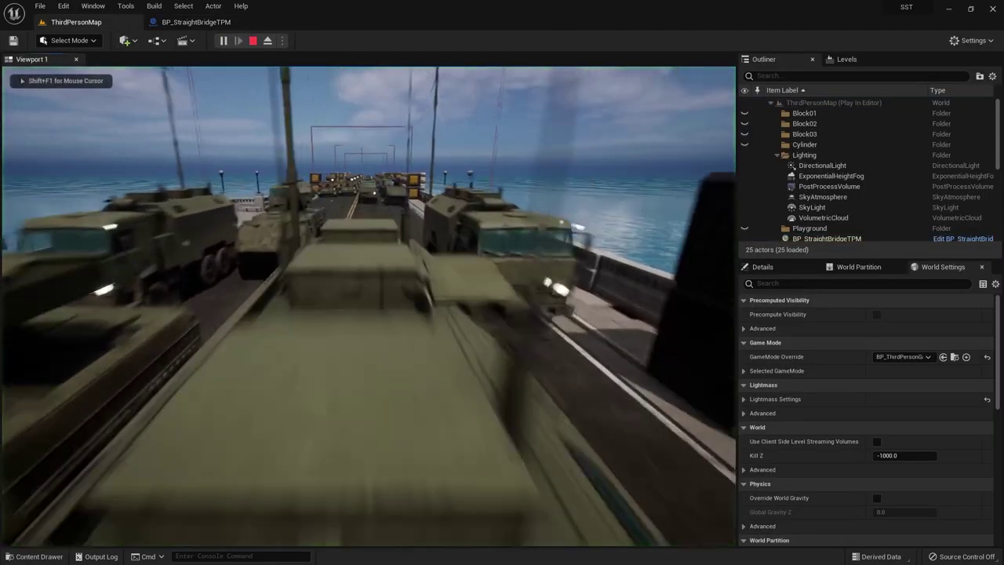
key(w)
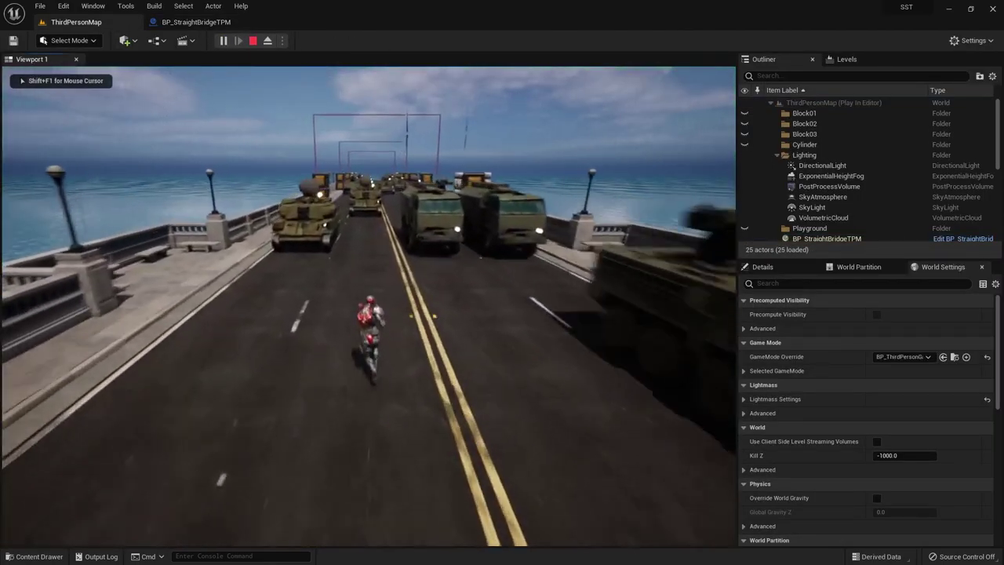
key(d)
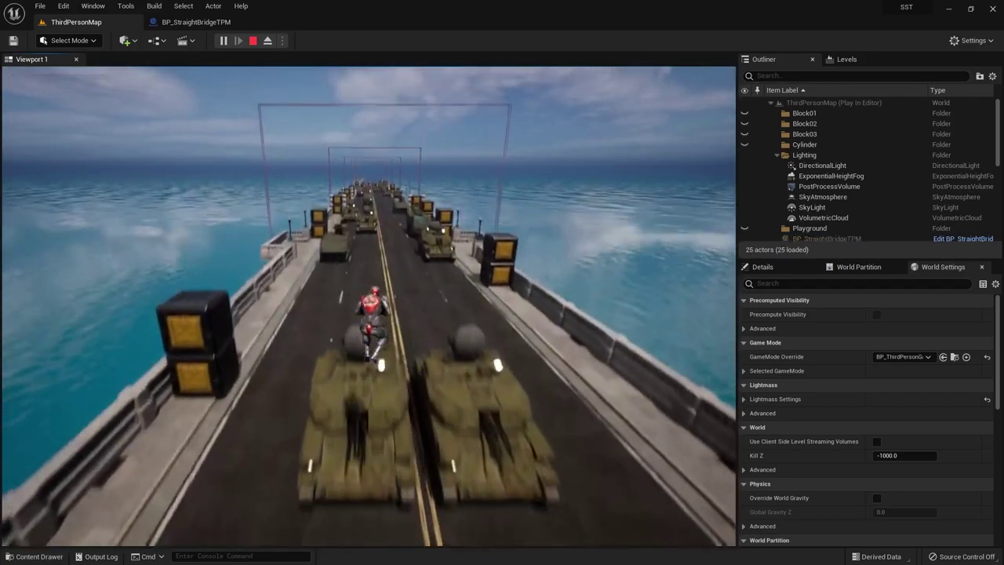
key(d)
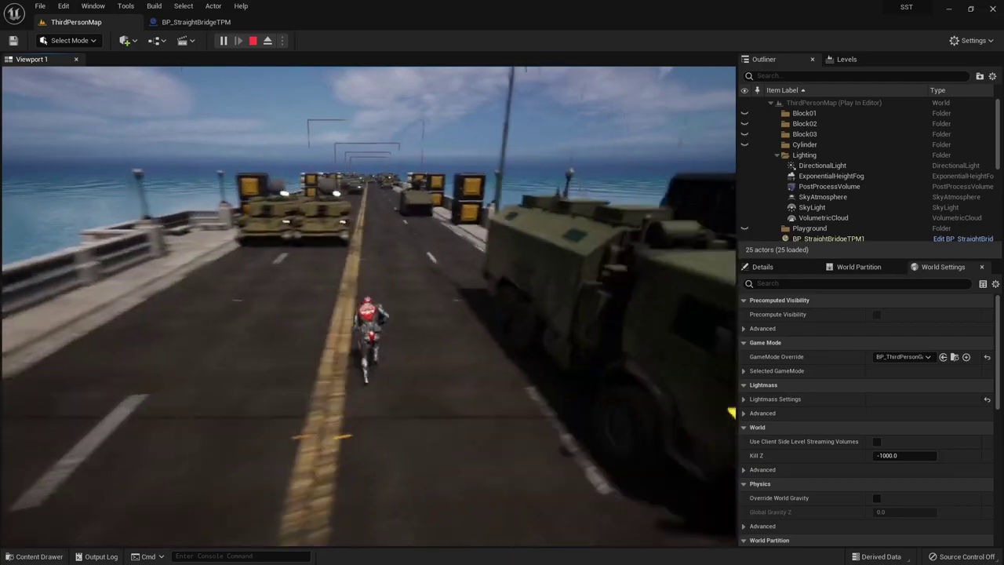